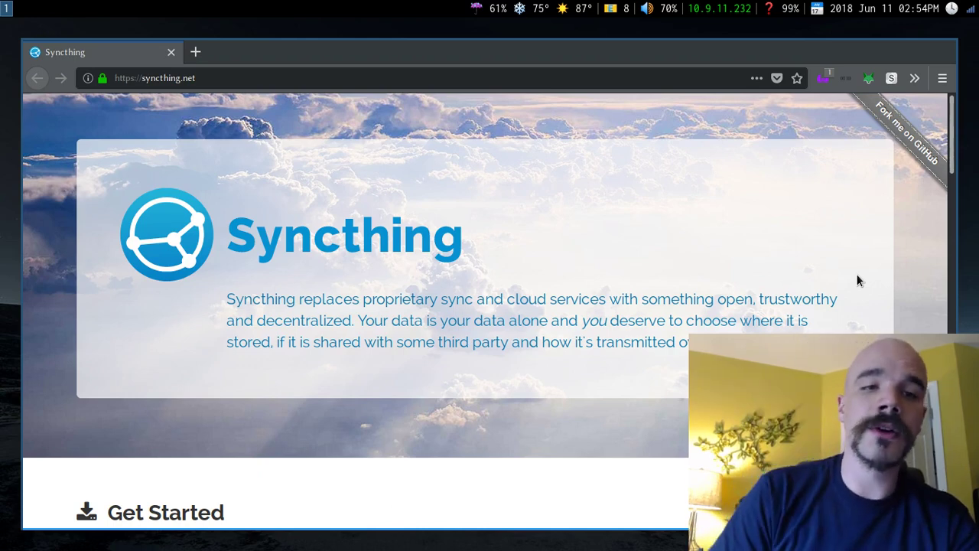
Run 'sudo pacman -S syncthing' in a new terminal, reach the 0.14.47-1 prompt, then close it.
key("super+Return")
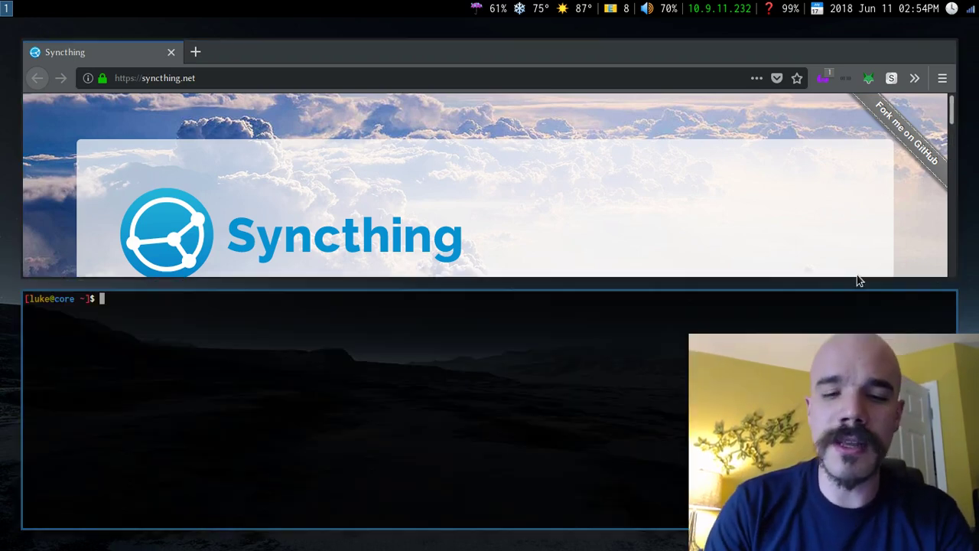
type("sudo ")
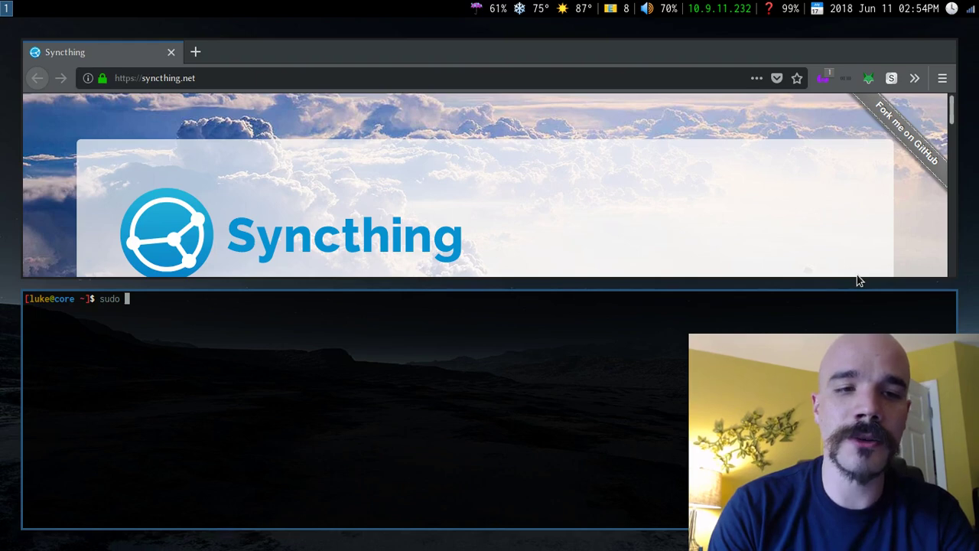
type("pacman -S s")
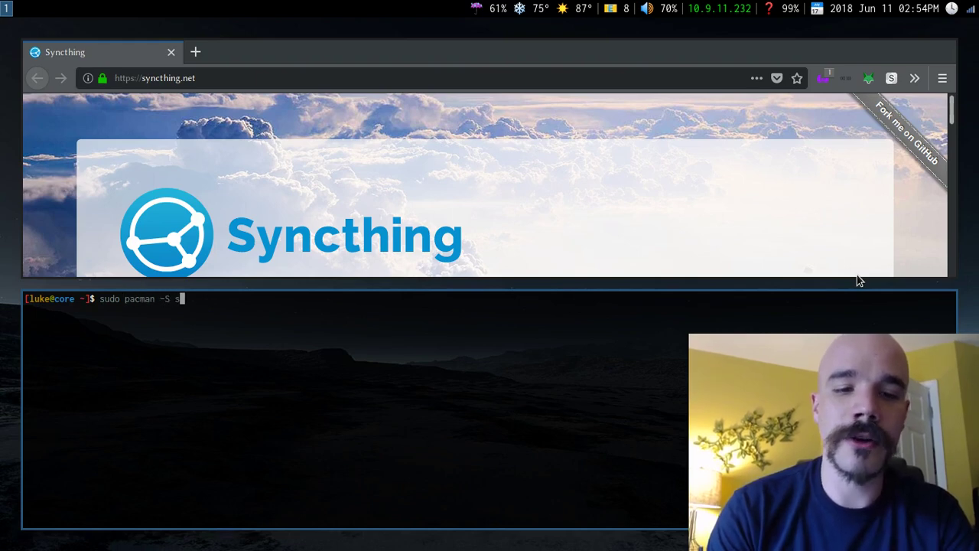
type("yncthing")
key("Return")
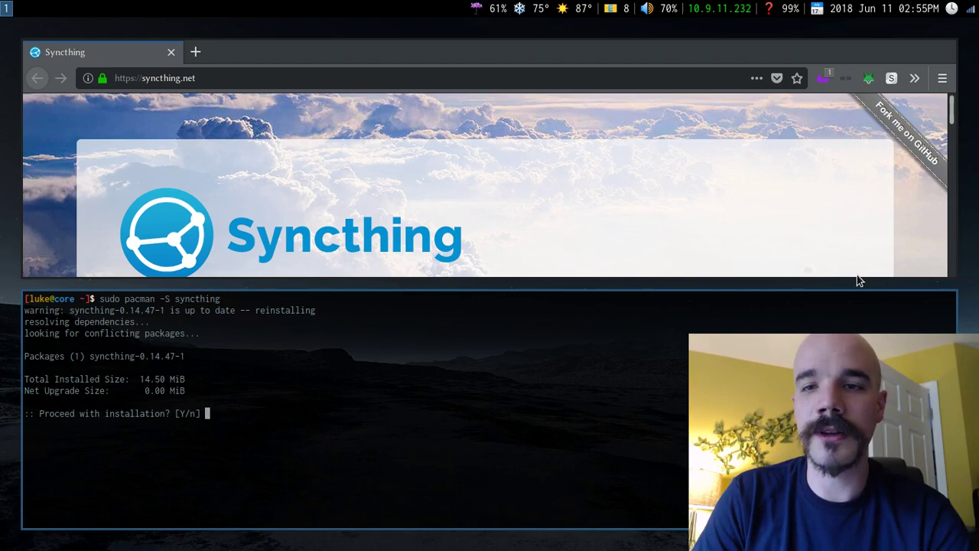
key("super+shift+q")
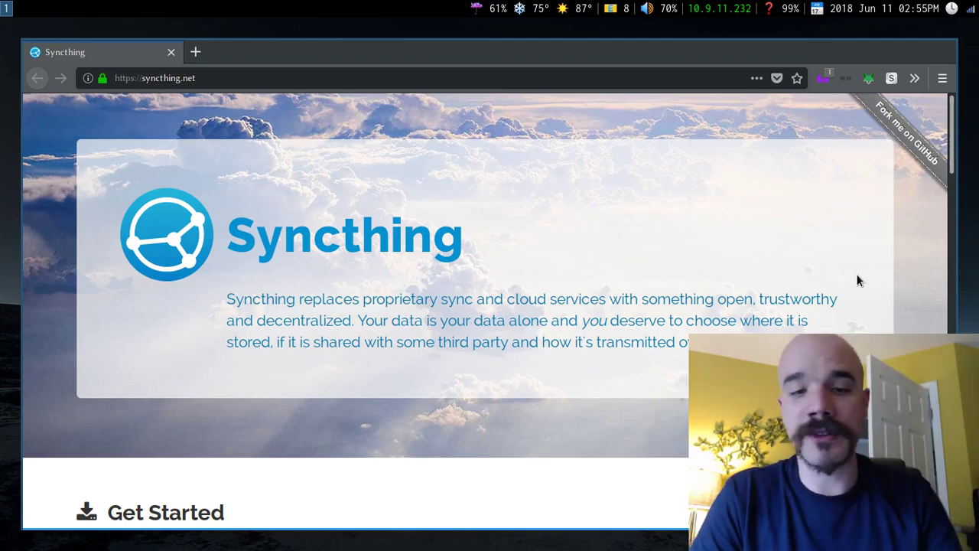
Launch syncthing from dmenu by filtering on 'syncth'.
key("super+d")
type("sy")
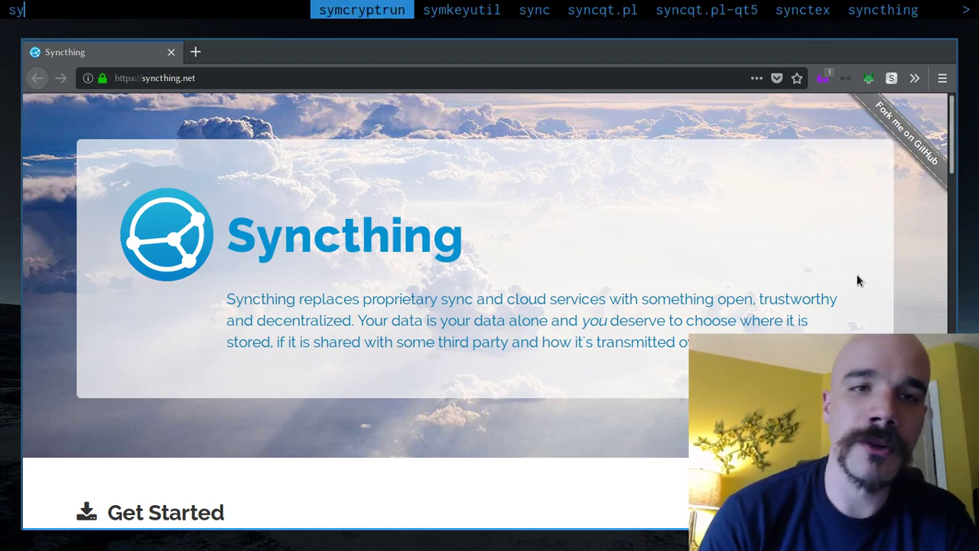
type("ncth")
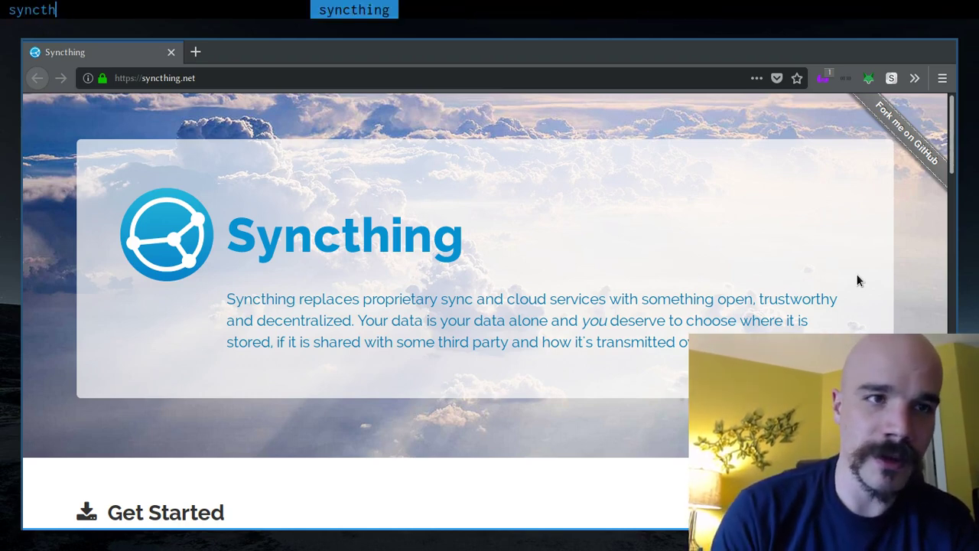
key("Return")
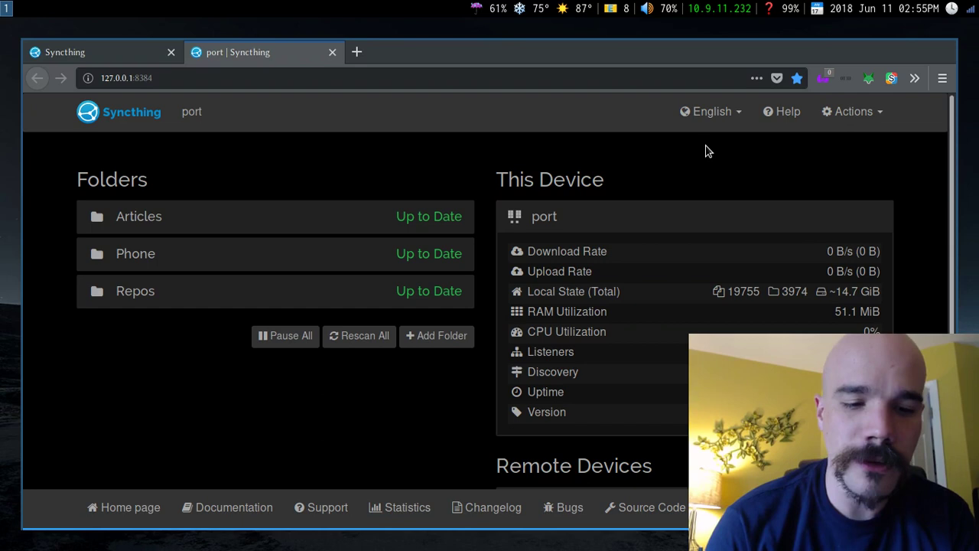
Maximize the browser window and expand then collapse the port device's details.
key("super+shift+space")
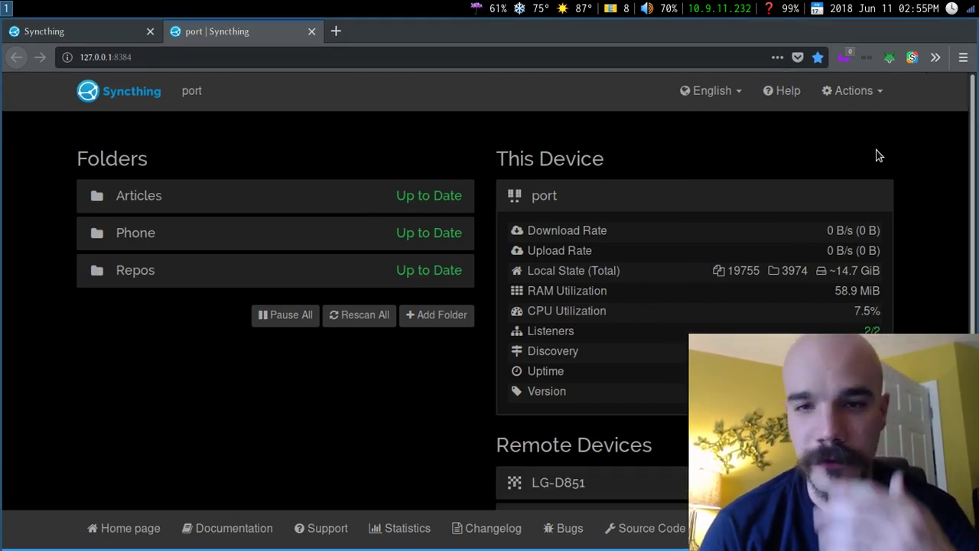
scroll(890, 164, "down", 3)
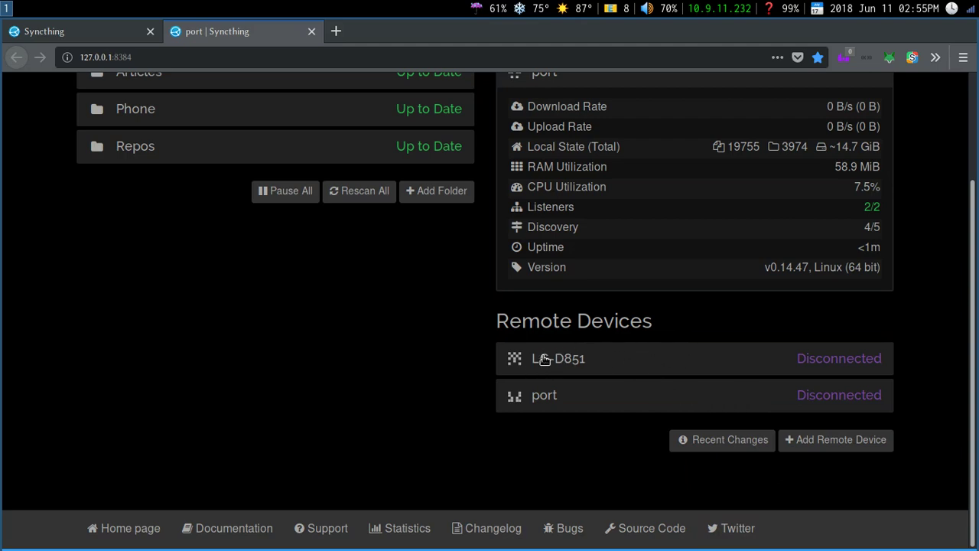
left_click(626, 399)
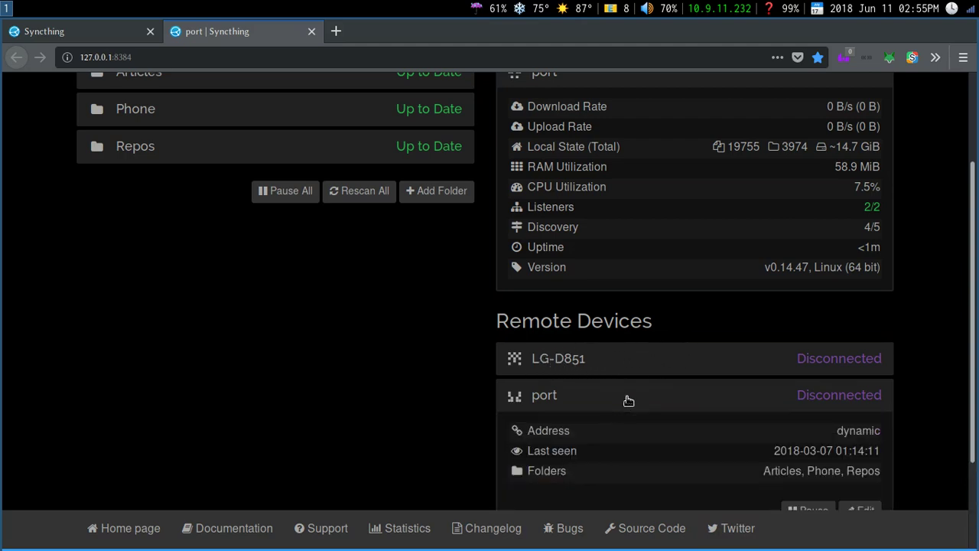
left_click(616, 394)
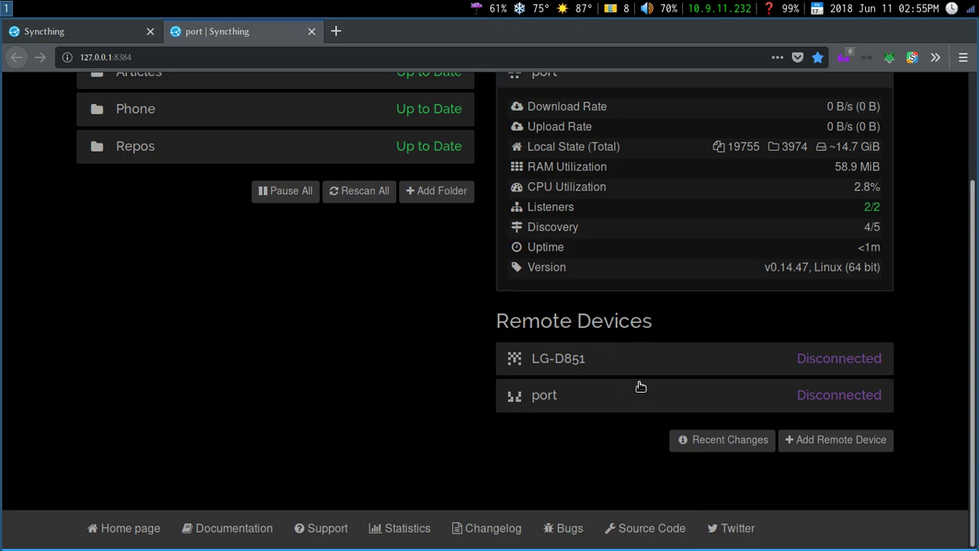
Expand the LG-D851 device's details, review them, then collapse them.
left_click(616, 355)
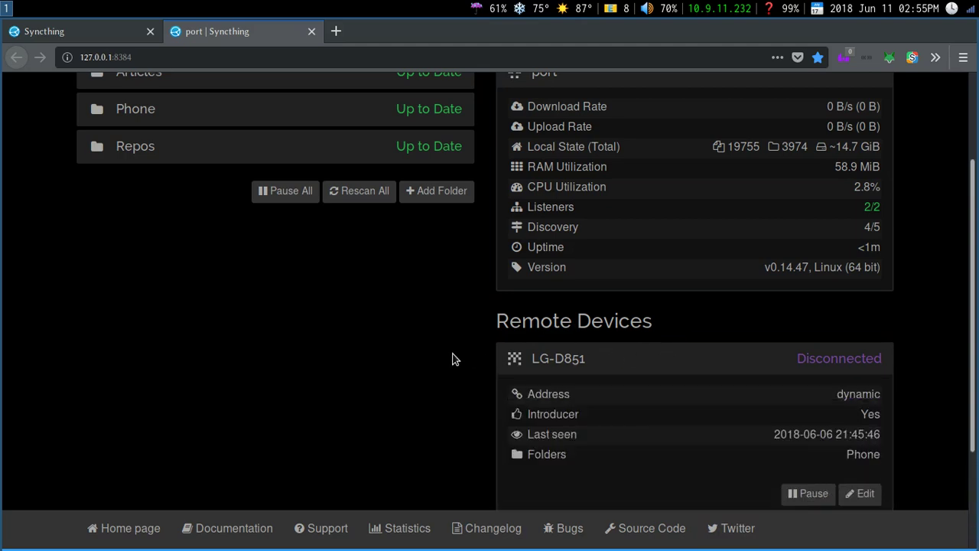
scroll(452, 356, "down", 3)
scroll(452, 357, "up", 2)
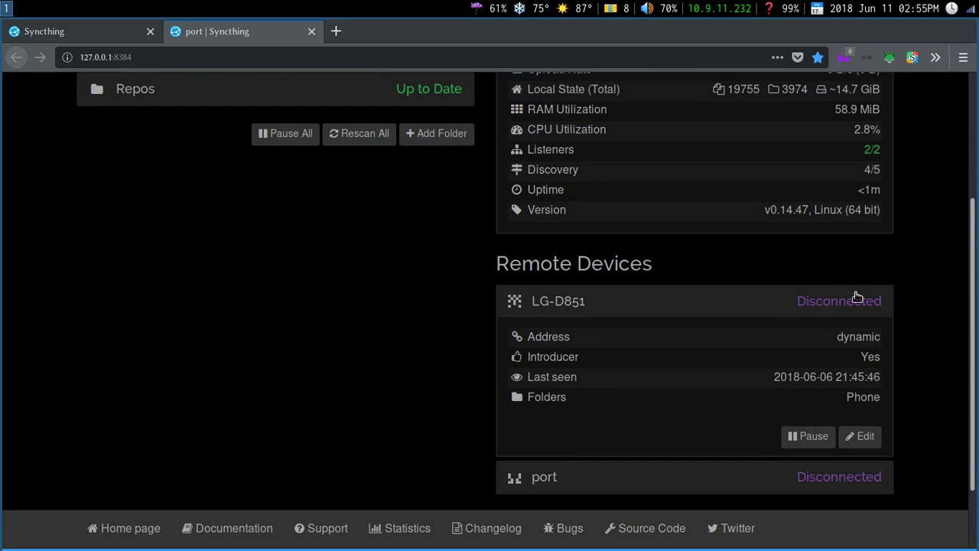
left_click(781, 310)
scroll(917, 379, "up", 3)
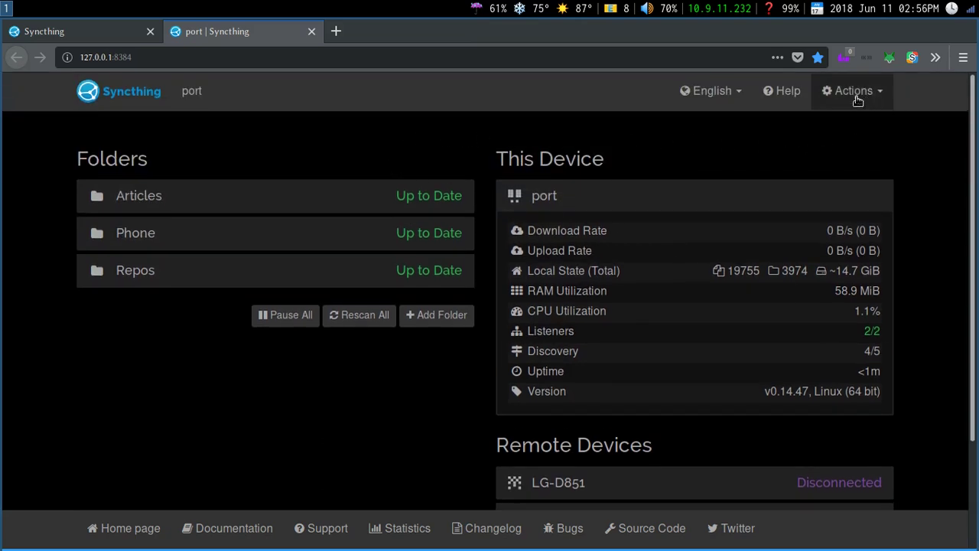
left_click(836, 92)
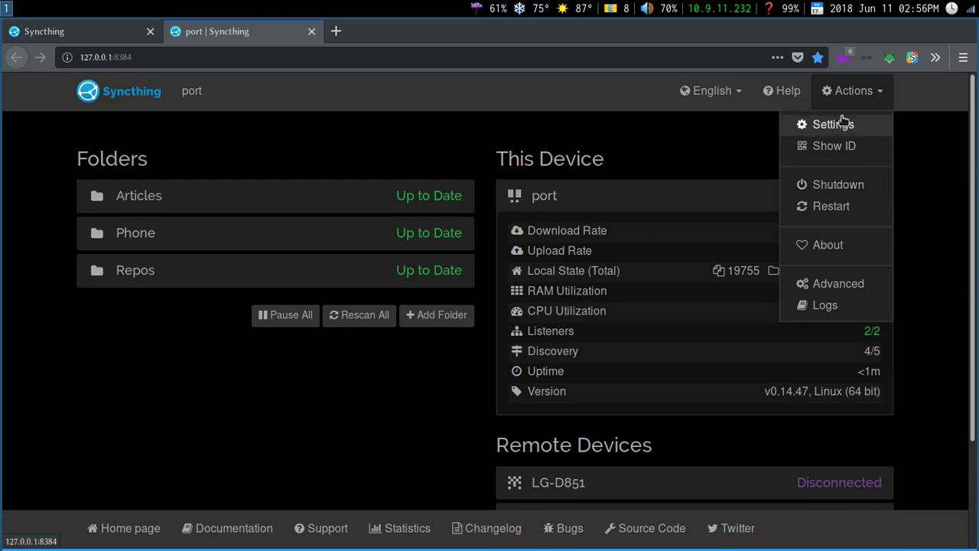
left_click(835, 152)
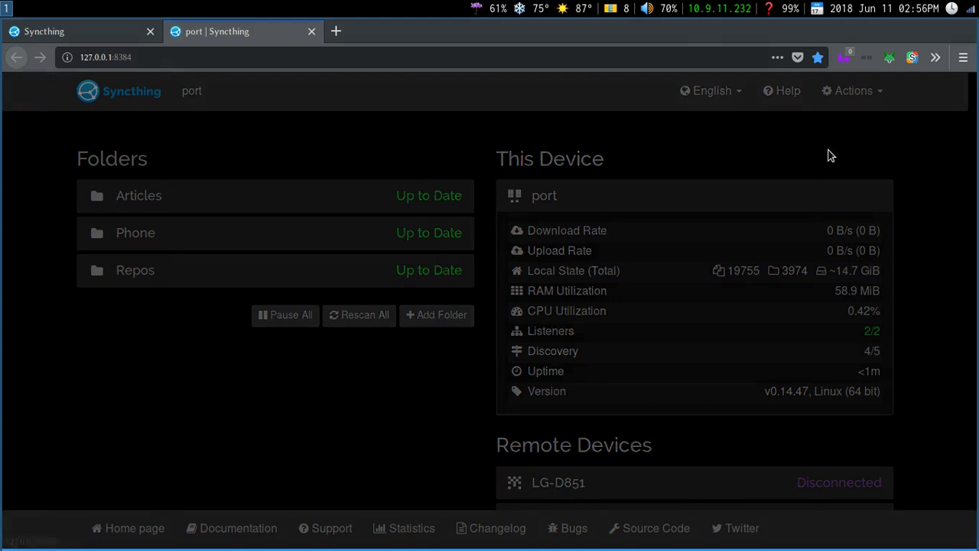
left_click(376, 181)
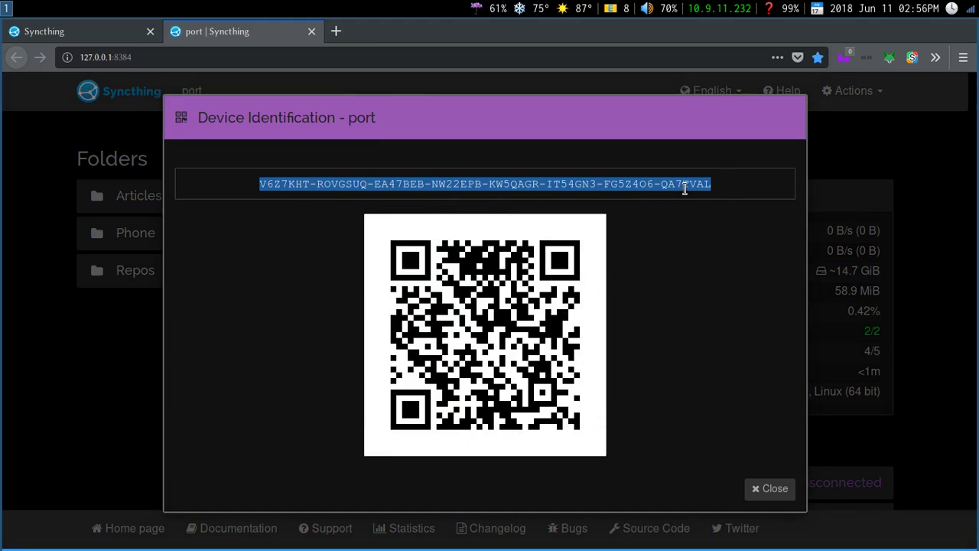
left_click(925, 287)
scroll(924, 290, "down", 3)
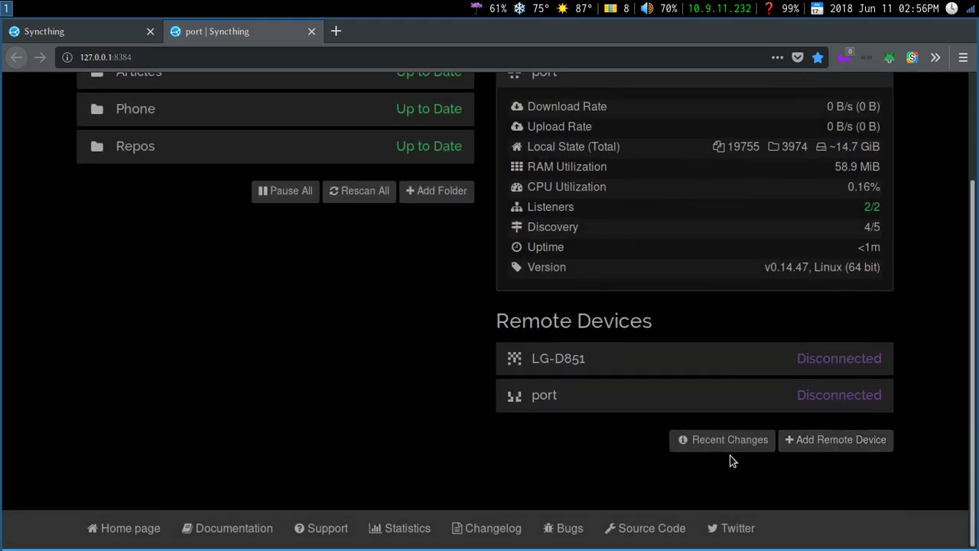
Open the Add Remote Device form and dismiss it without saving.
left_click(810, 442)
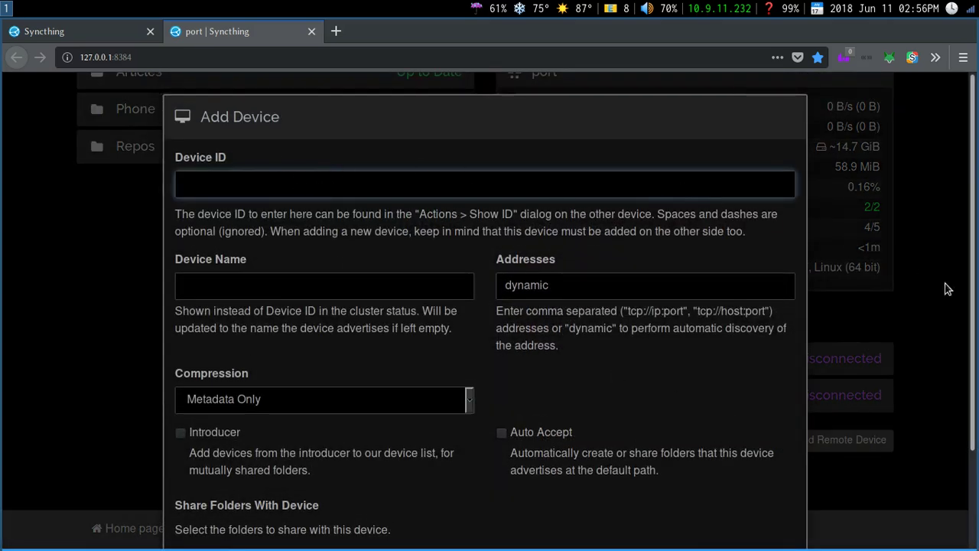
left_click(904, 294)
scroll(903, 295, "up", 3)
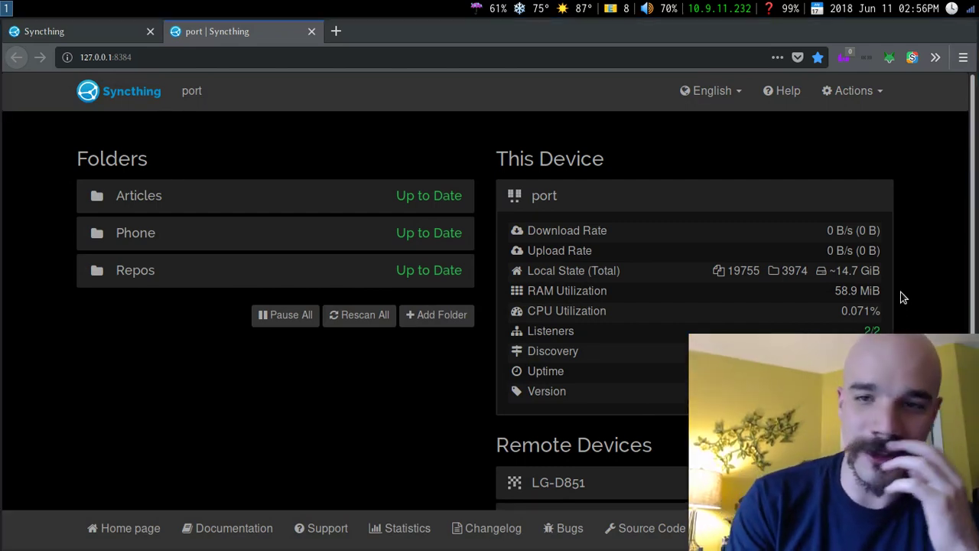
Expand the Phone folder's details (315 files, ~3.13 GiB) and collapse them again.
scroll(903, 297, "down", 3)
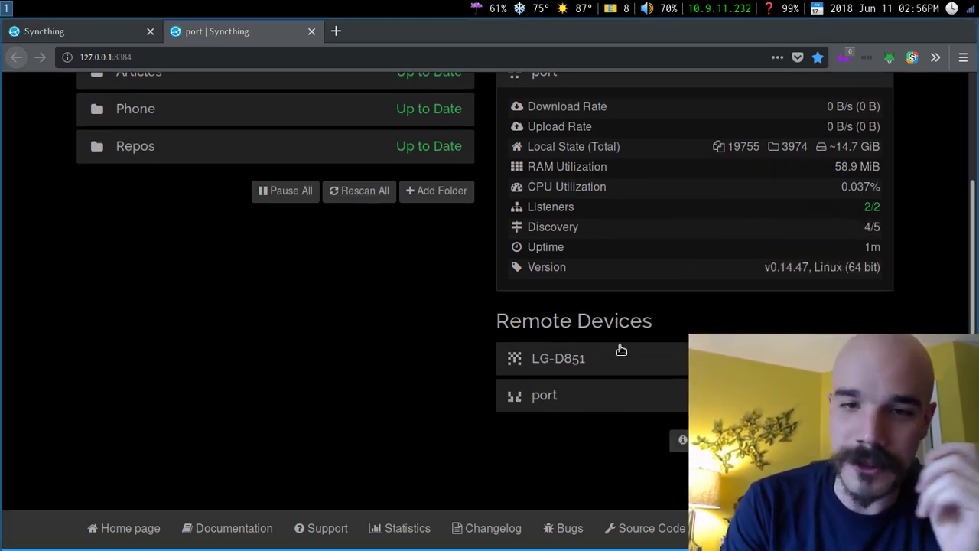
scroll(301, 389, "up", 1)
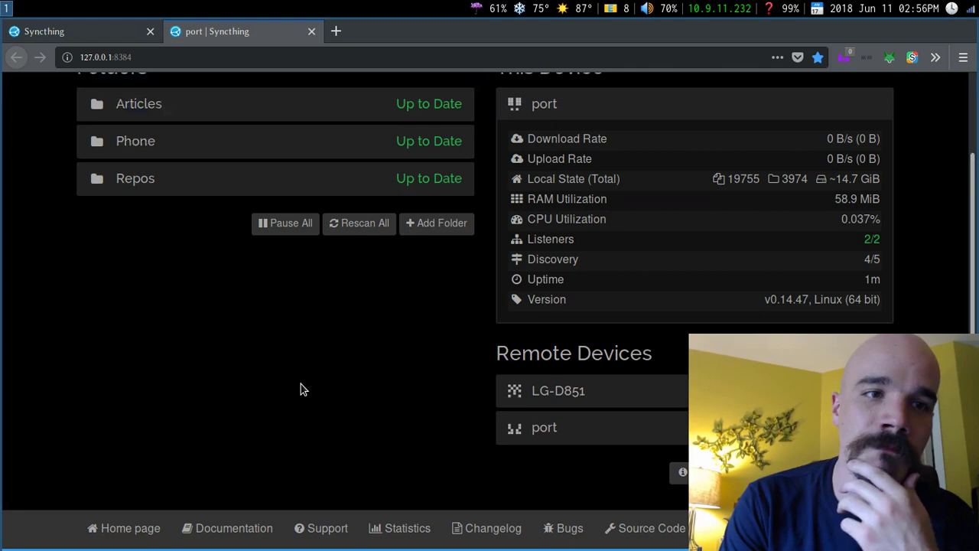
scroll(301, 389, "up", 3)
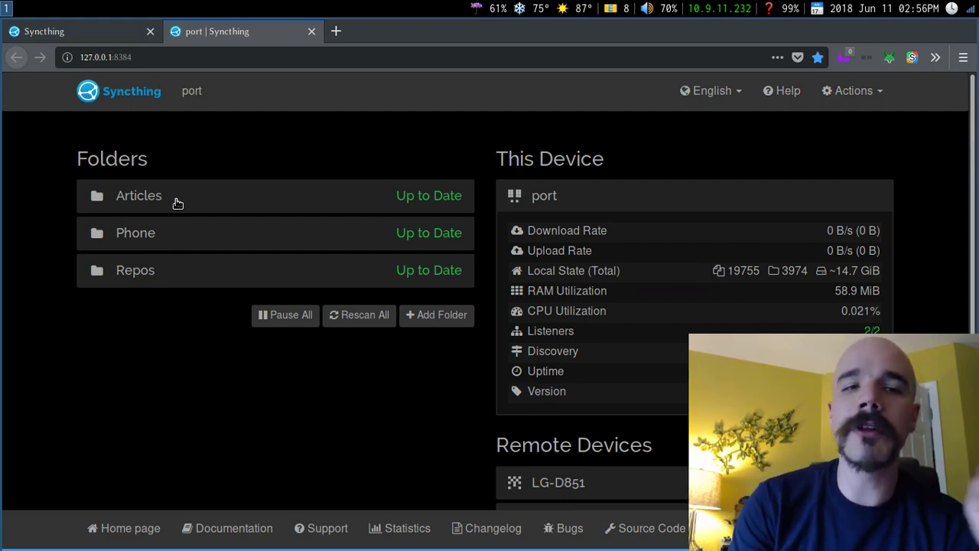
left_click(177, 232)
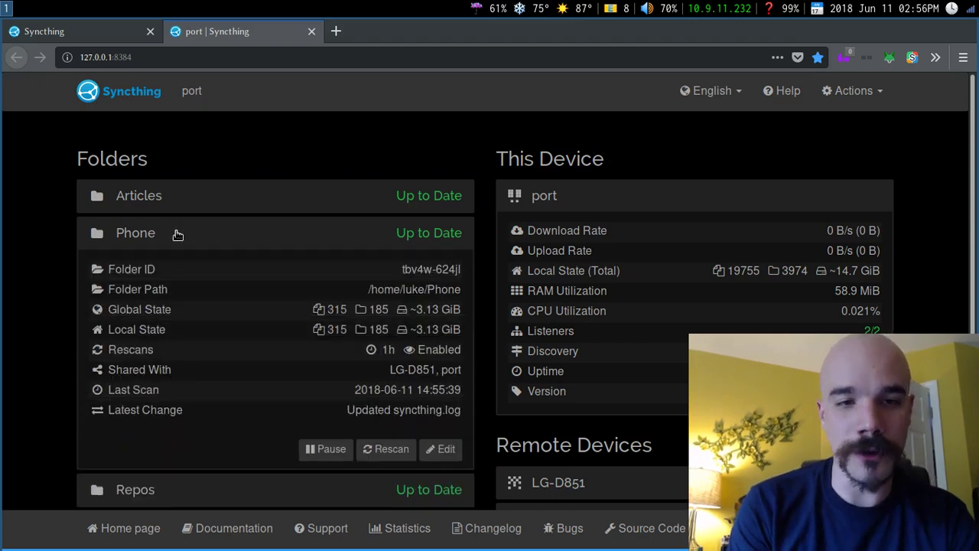
left_click(177, 232)
On workspace 2, open ranger and enter the Phone folder via a 'phone' search.
key("super+2")
key("super+r")
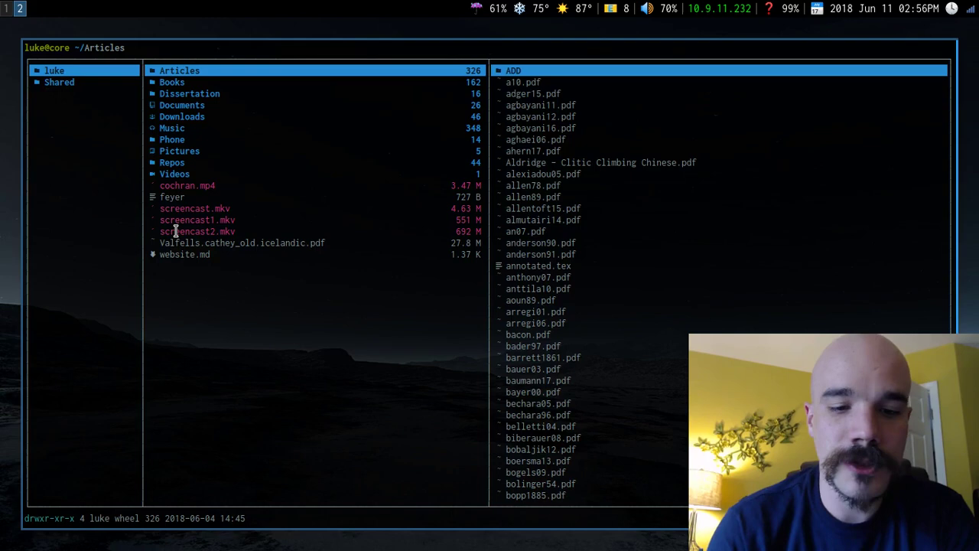
key("slash")
type("phone")
key("Return")
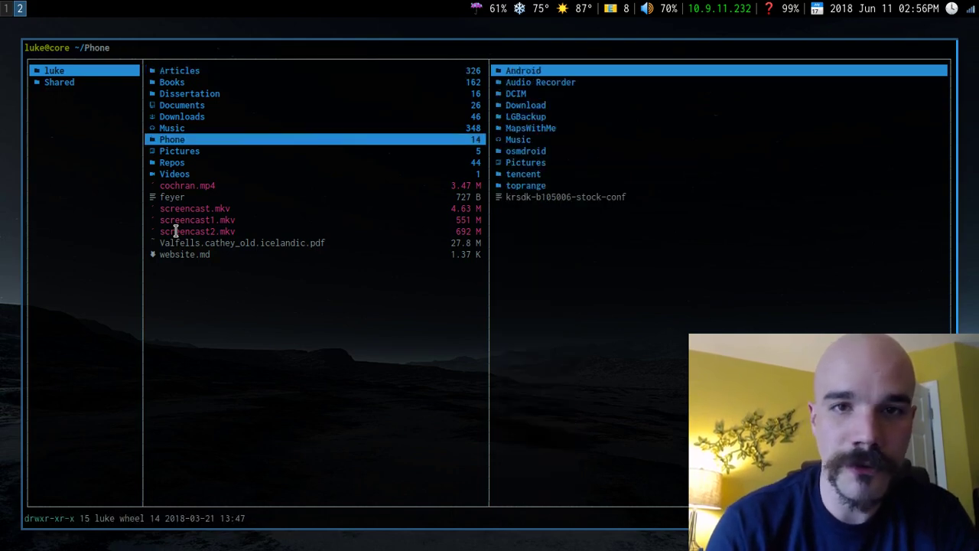
key("l")
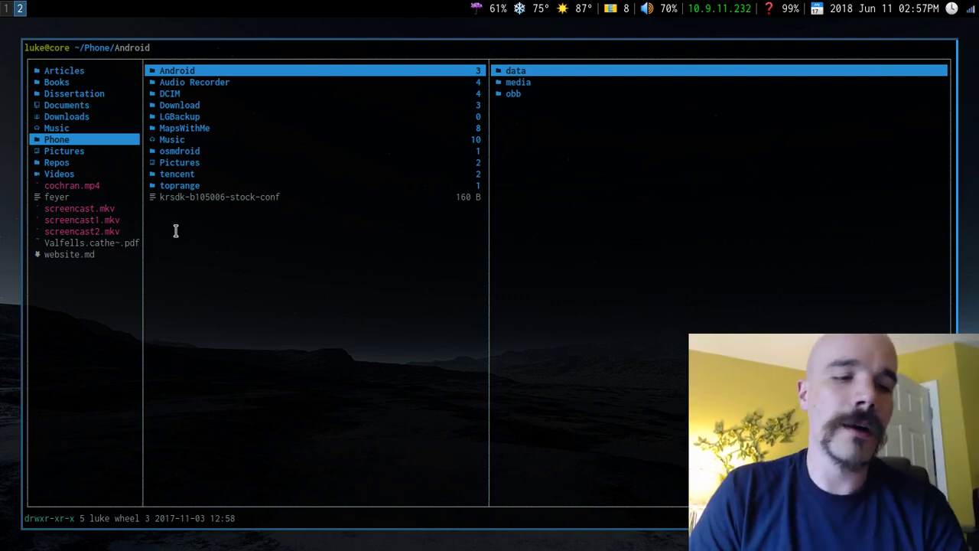
Return to Syncthing on workspace 1 and expand the Phone folder's details.
key("super+1")
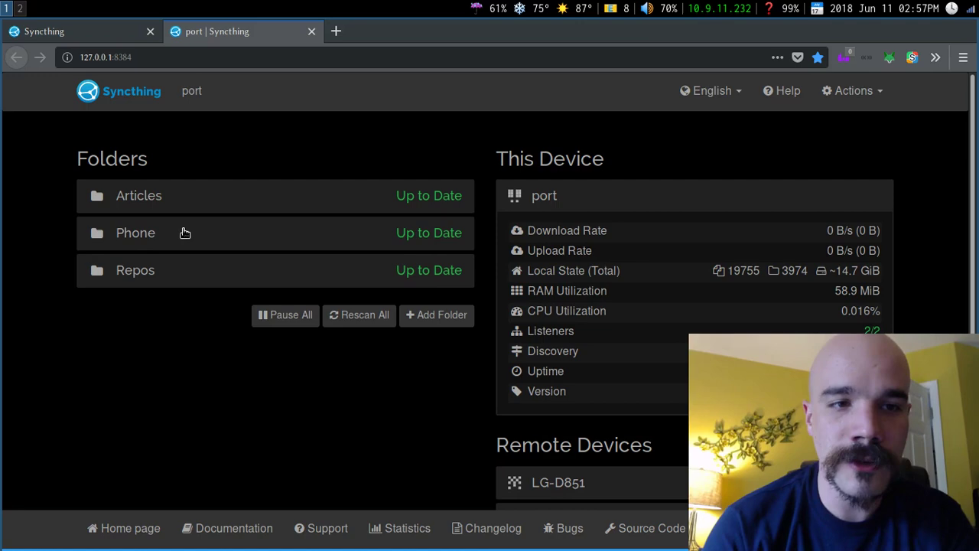
left_click(185, 232)
scroll(445, 506, "down", 3)
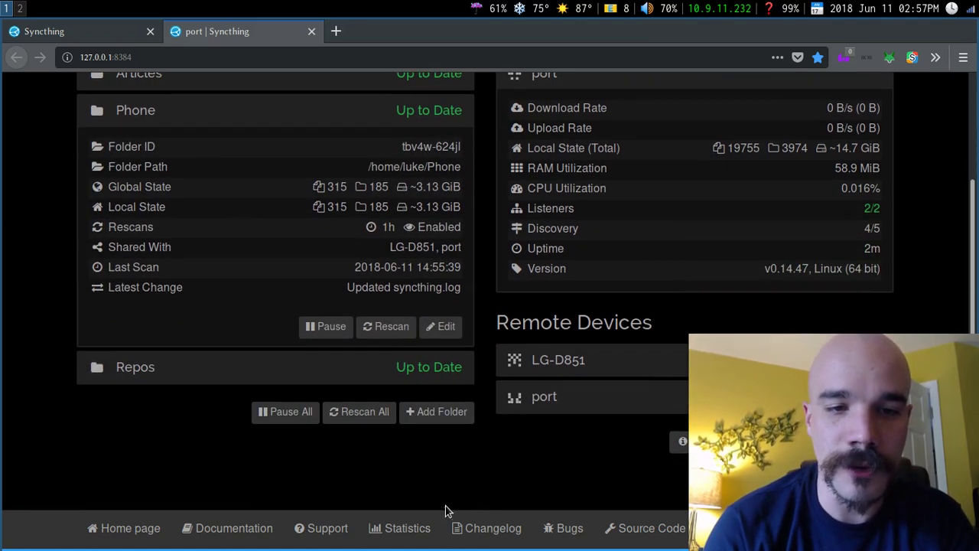
Add a folder labelled 'documents' at the Documents path, shared with LG-D851, and save it.
left_click(457, 422)
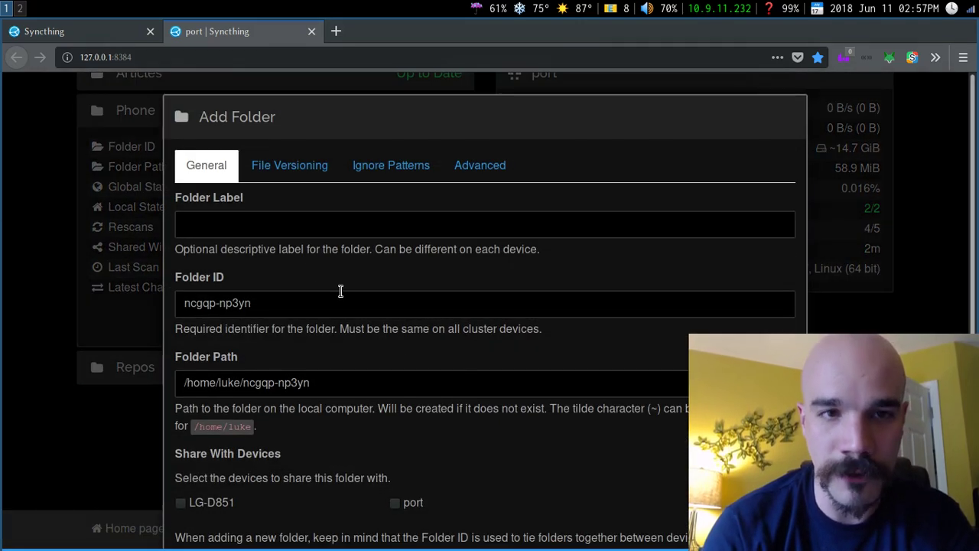
left_click(269, 236)
type("d")
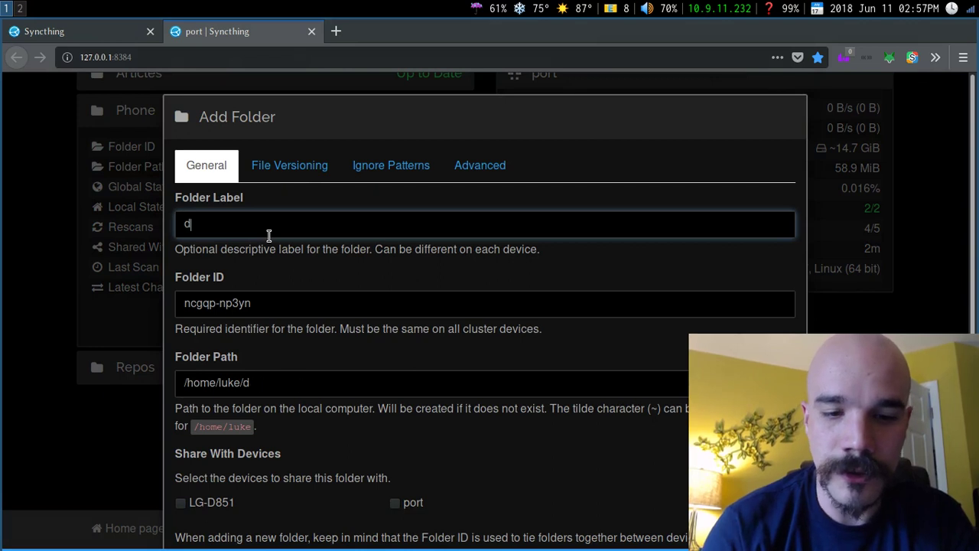
type("ocuments")
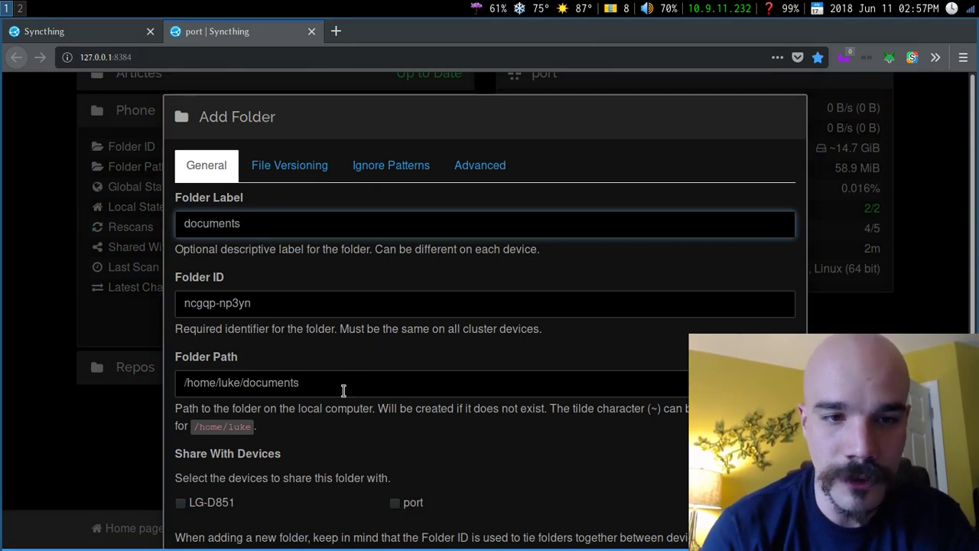
left_click(243, 383)
key("Delete")
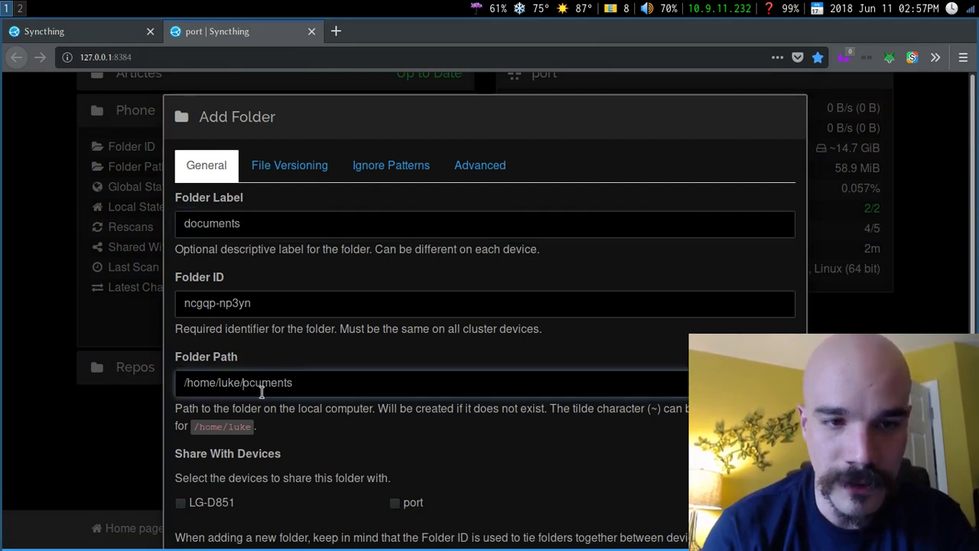
type("D")
scroll(304, 316, "down", 2)
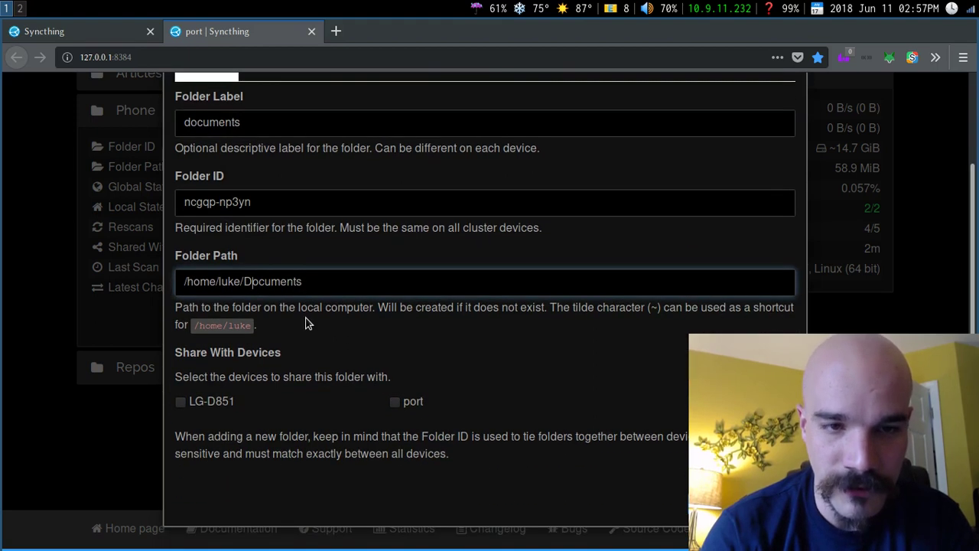
left_click(197, 400)
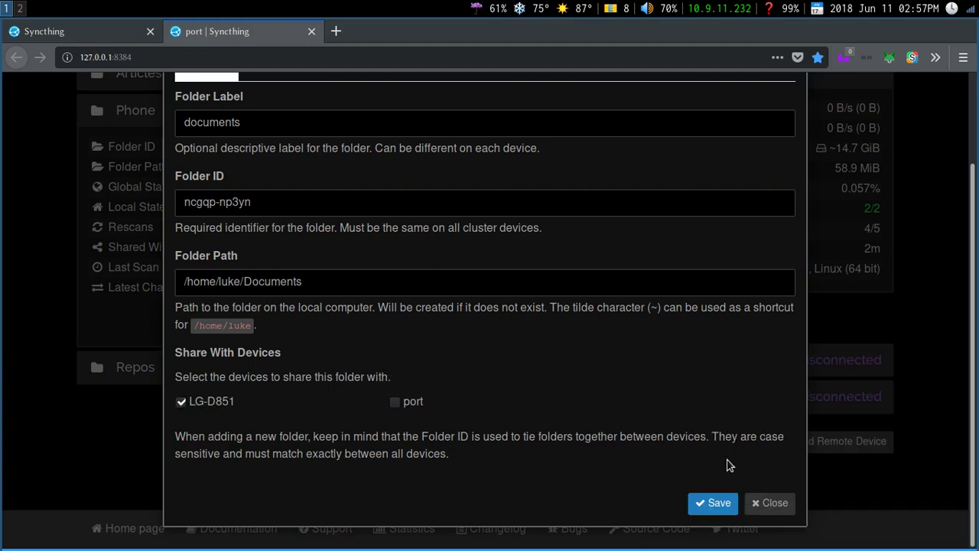
left_click(719, 503)
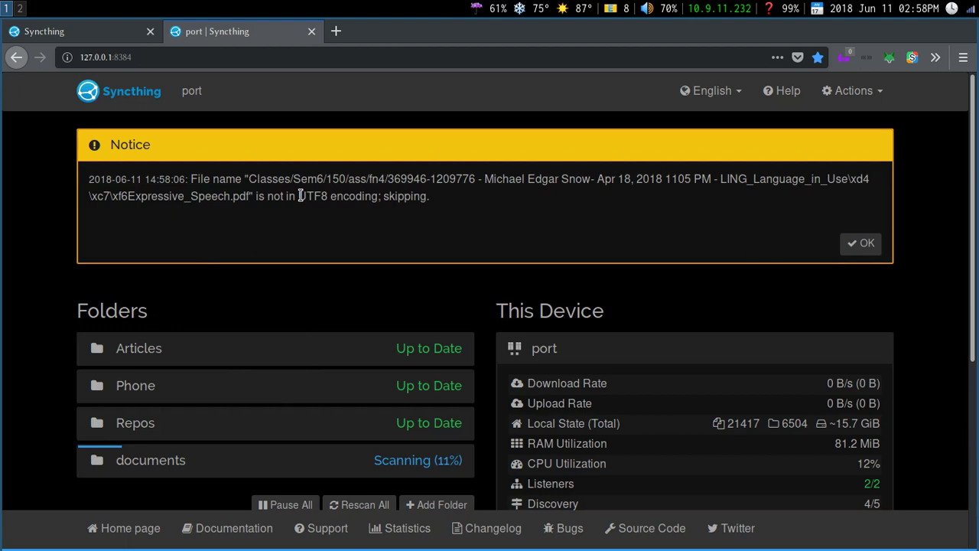
Dismiss the non-UTF8 filename notice and expand LG-D851's details as it syncs.
left_click(863, 242)
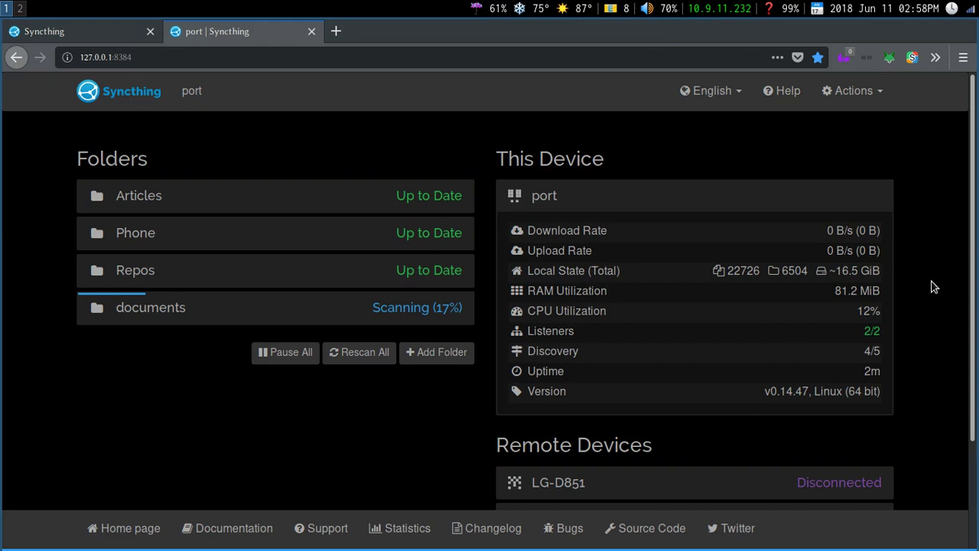
scroll(932, 287, "down", 2)
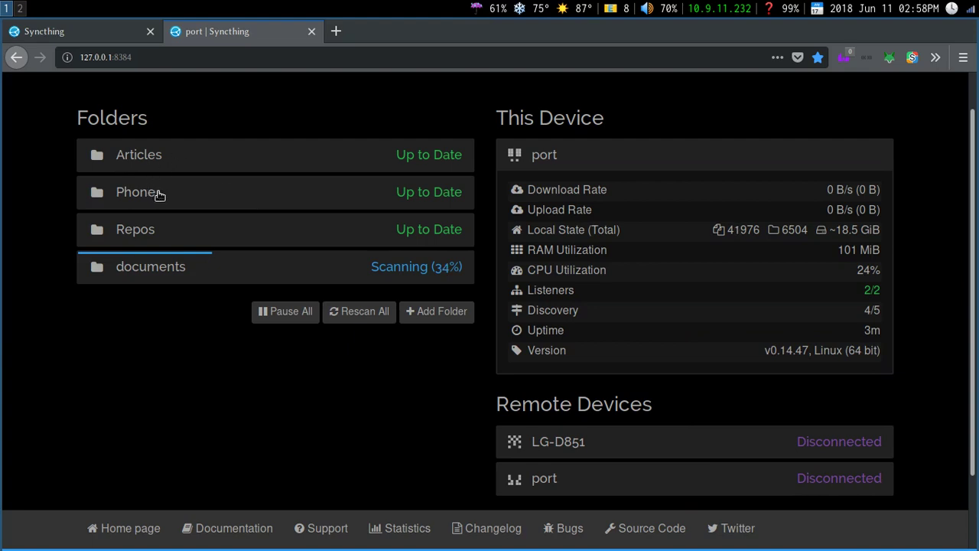
scroll(231, 355, "down", 2)
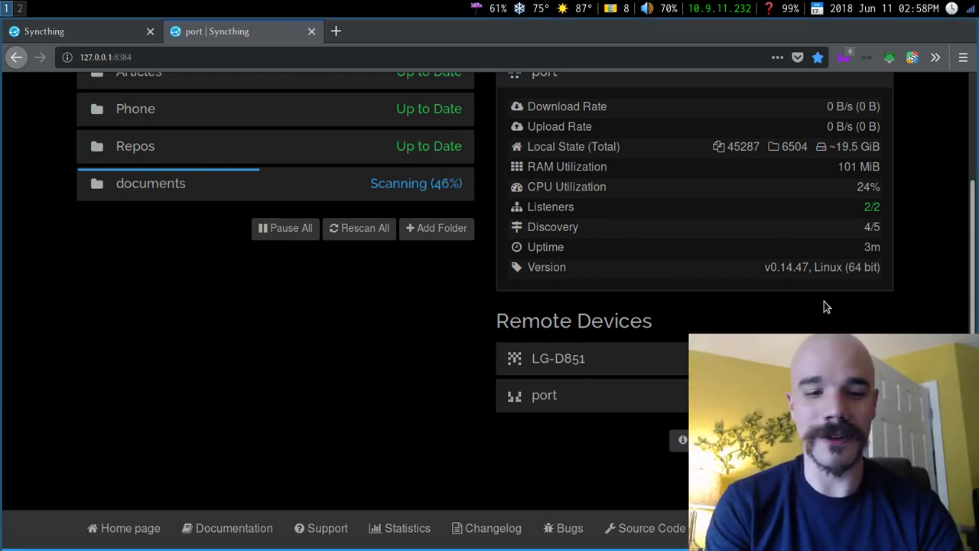
scroll(910, 362, "up", 1)
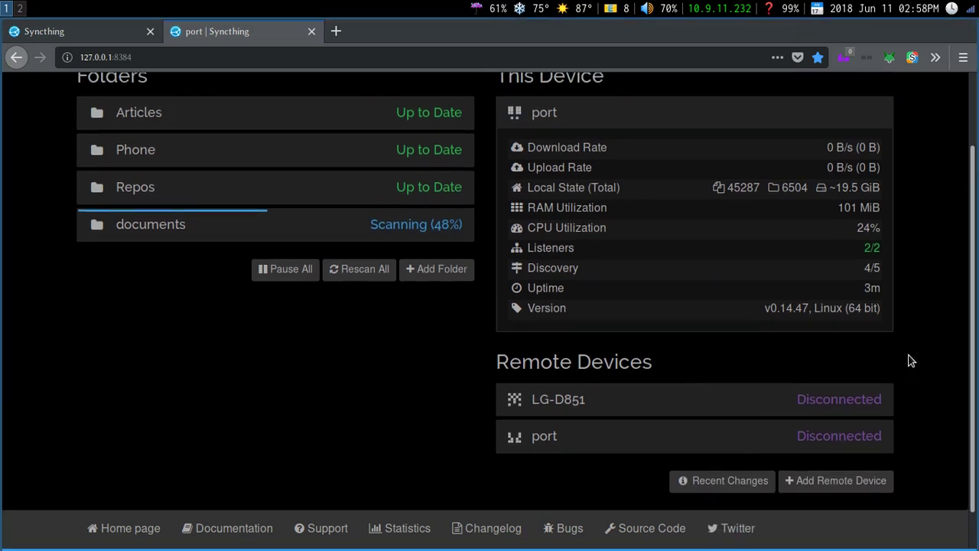
left_click(819, 390)
scroll(842, 383, "down", 2)
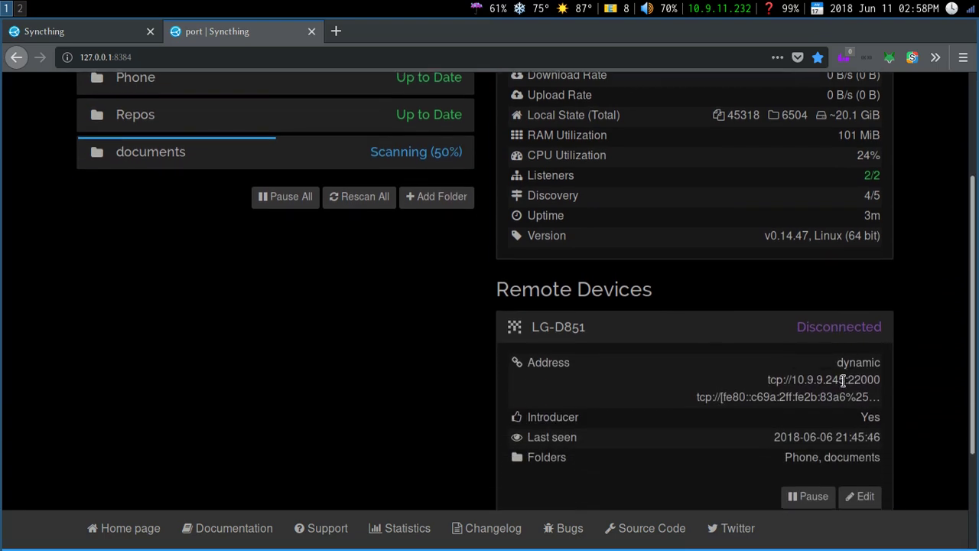
scroll(864, 306, "up", 2)
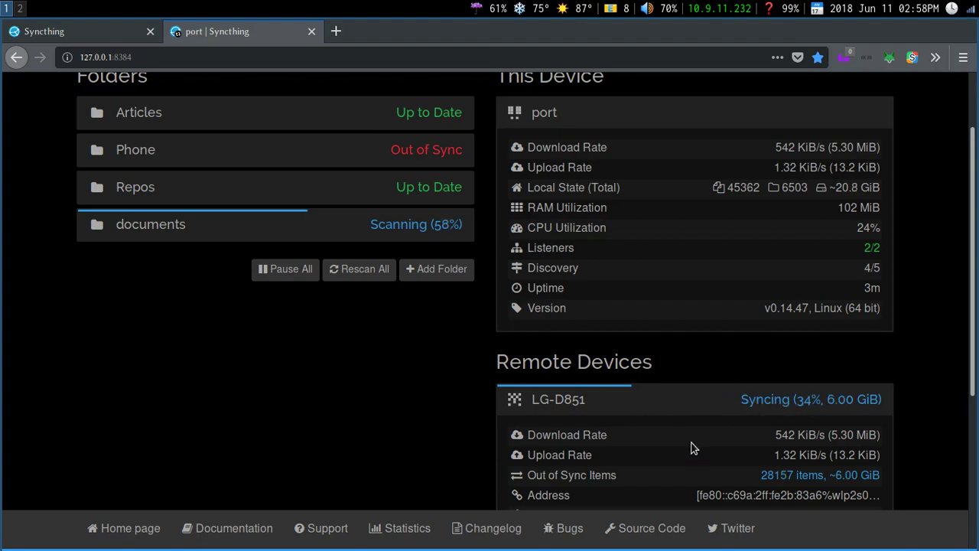
Expand the Phone folder's details and watch it reach Up to Date at 325 files, ~4.16 GiB.
scroll(664, 390, "down", 4)
scroll(627, 380, "up", 5)
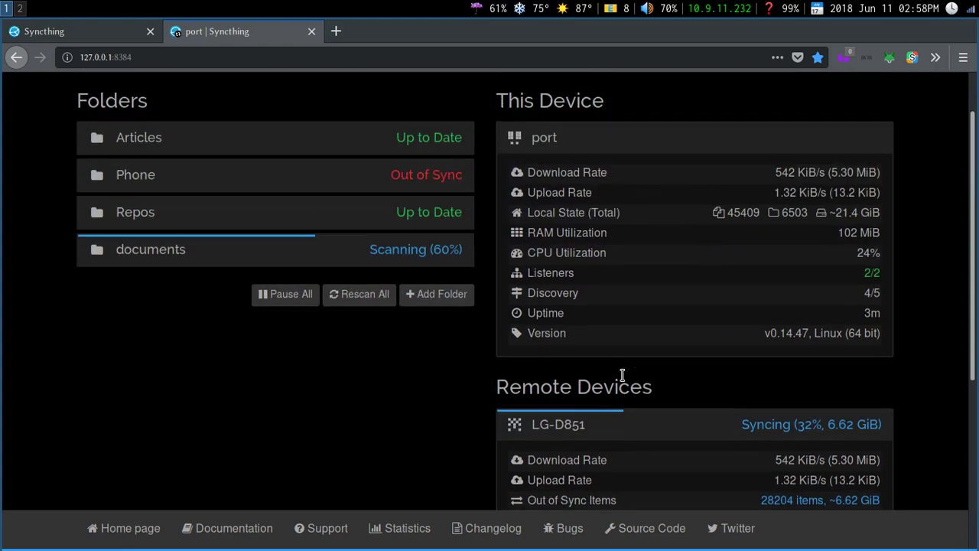
left_click(201, 193)
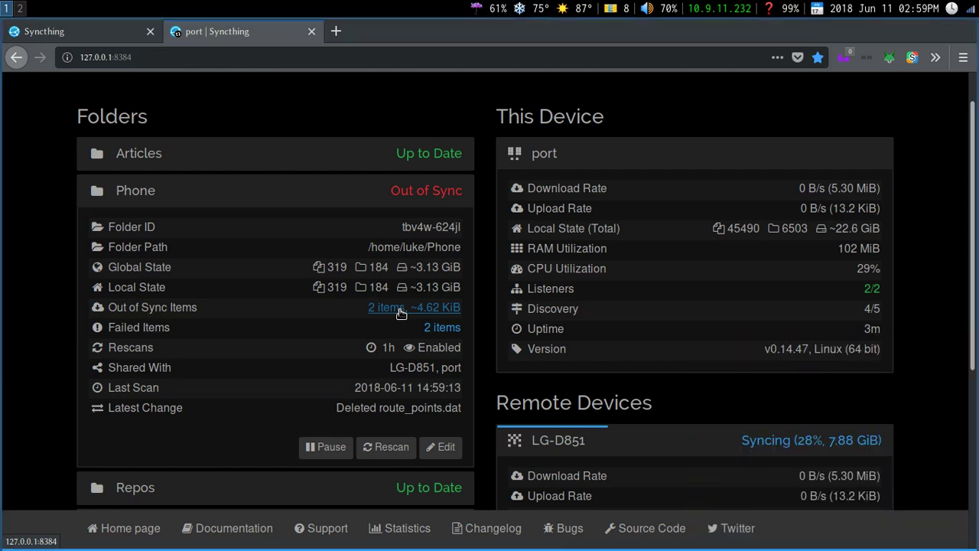
scroll(937, 348, "down", 5)
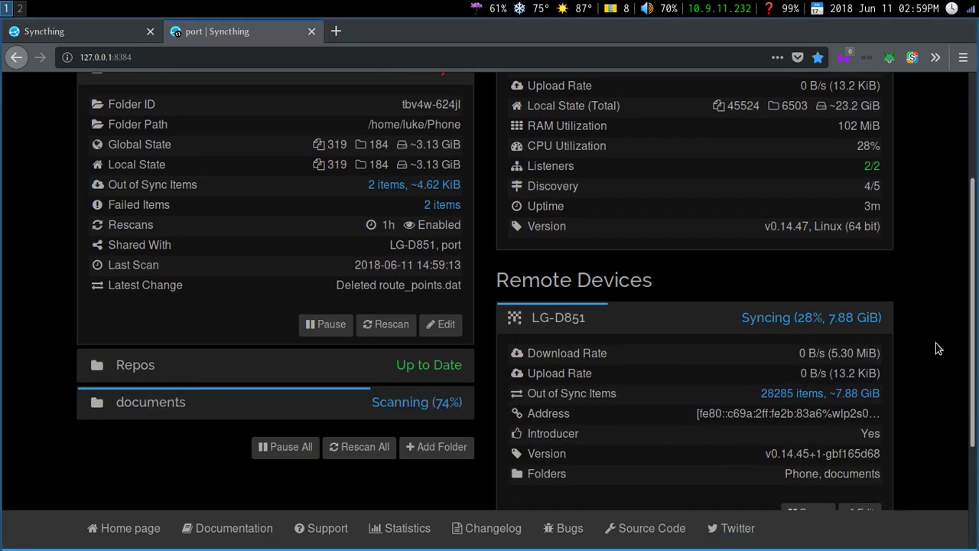
scroll(936, 343, "up", 6)
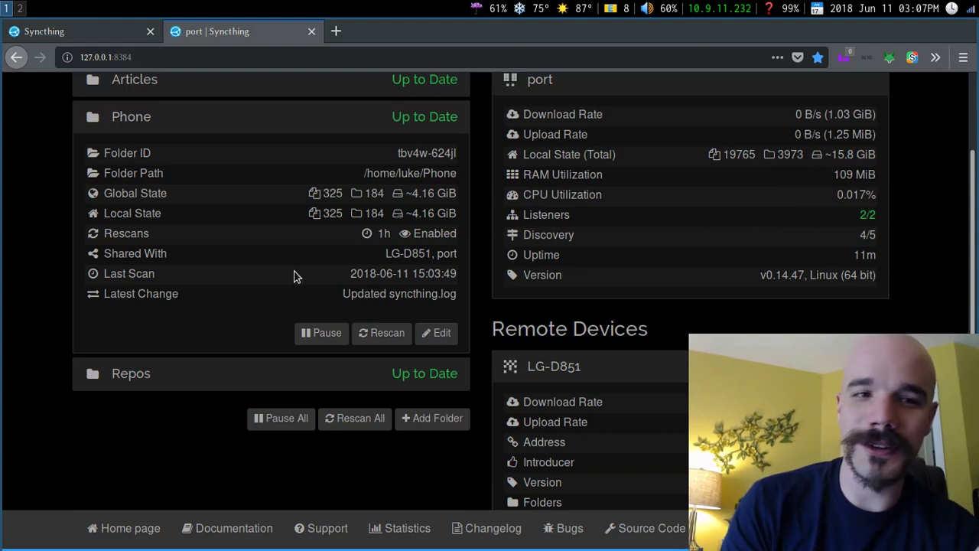
scroll(297, 276, "up", 1)
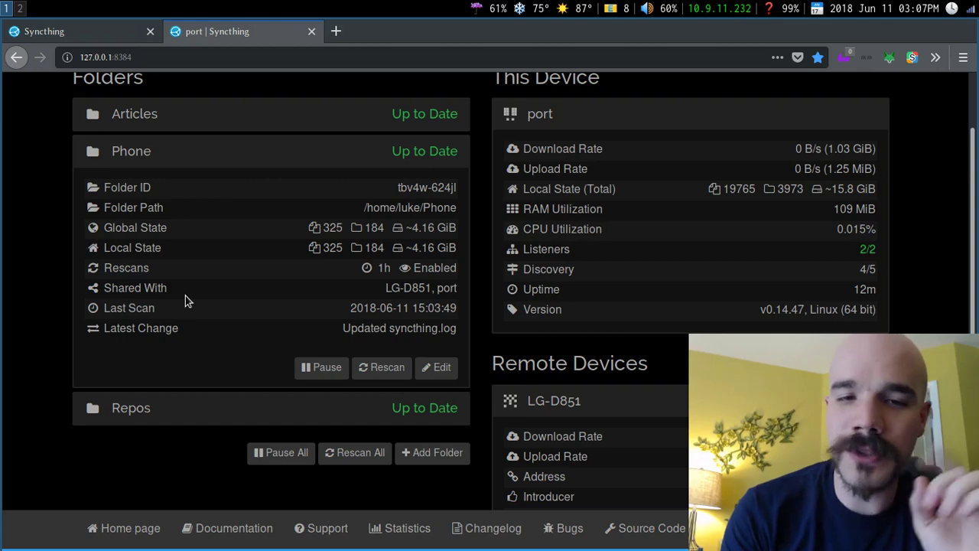
Open the Phone folder's edit options and review advanced settings, keeping pull order at Random.
left_click(439, 369)
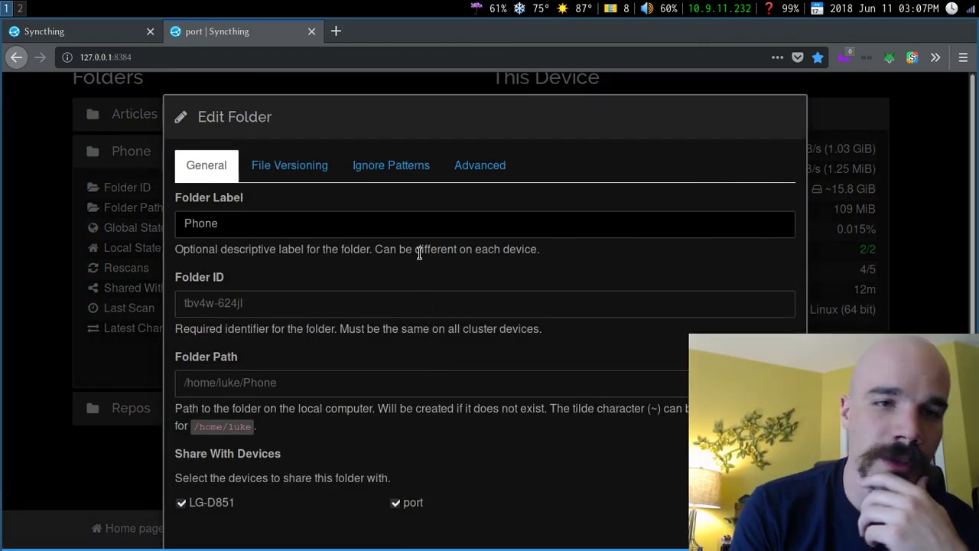
scroll(419, 254, "down", 2)
scroll(419, 254, "up", 2)
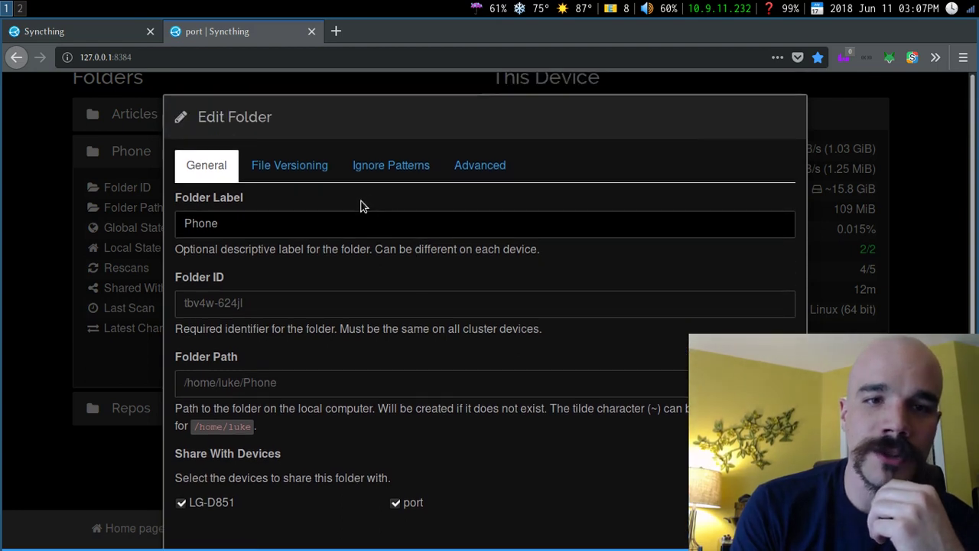
scroll(344, 197, "down", 1)
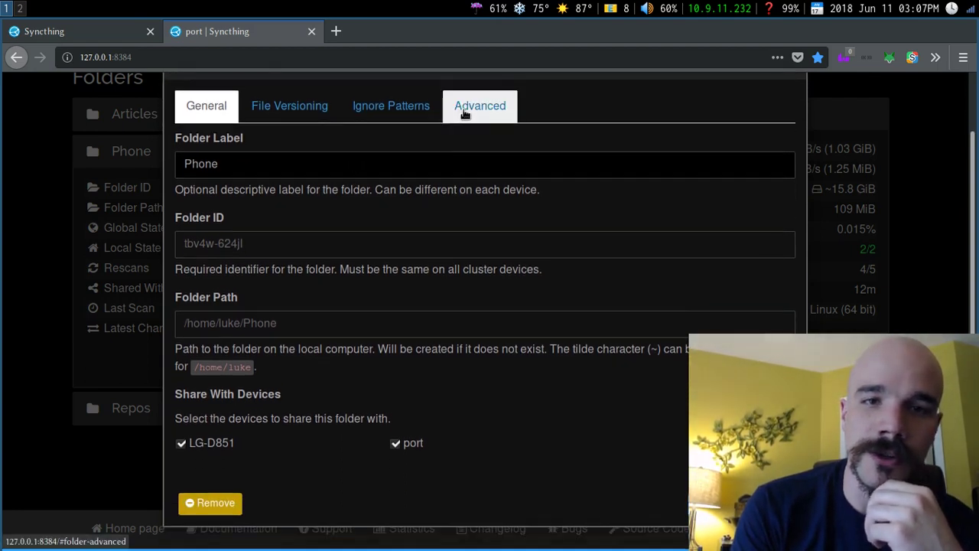
left_click(464, 114)
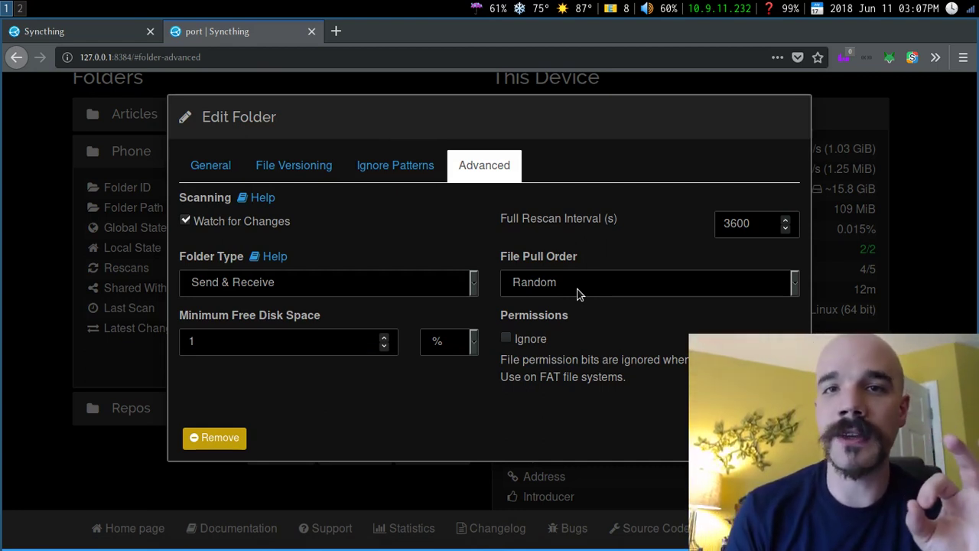
left_click(577, 293)
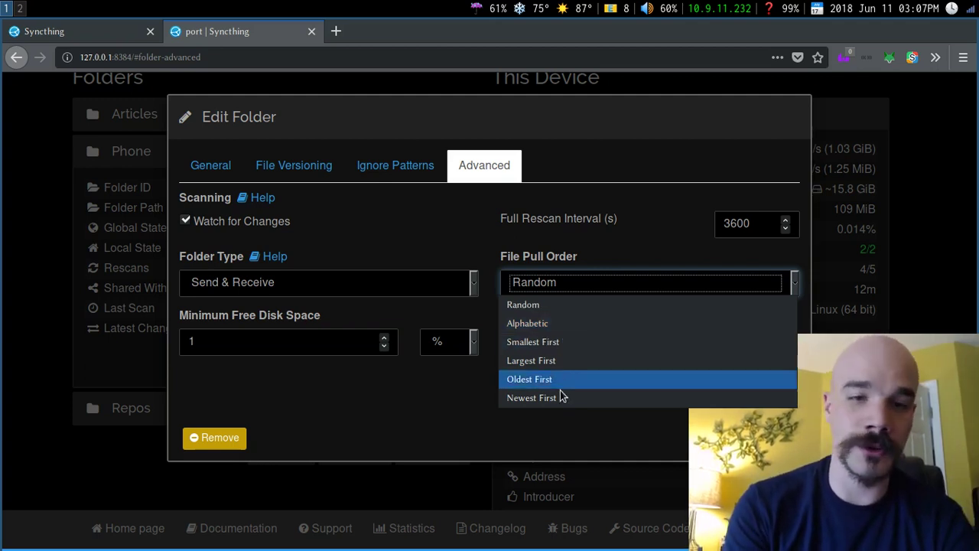
left_click(421, 404)
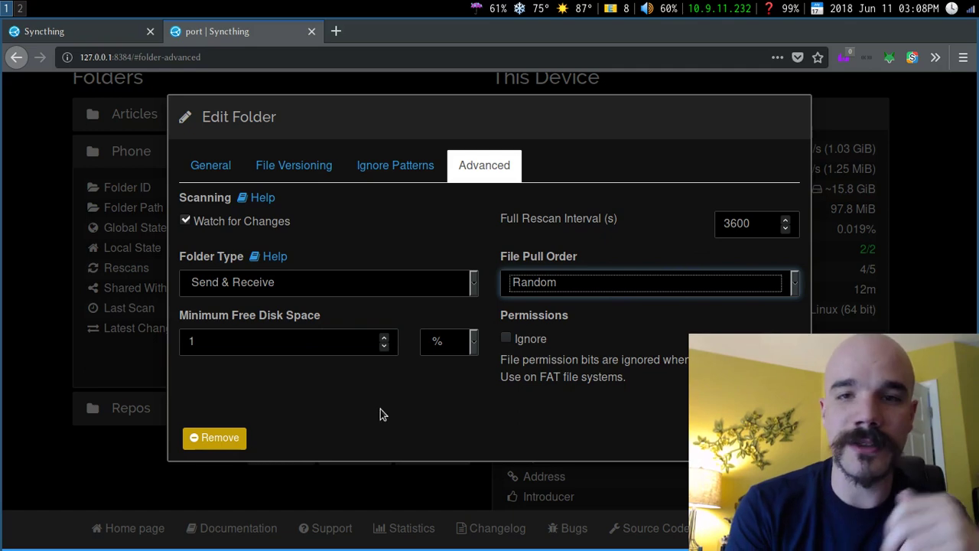
Decline removing the Phone folder and close its edit dialog.
left_click(218, 441)
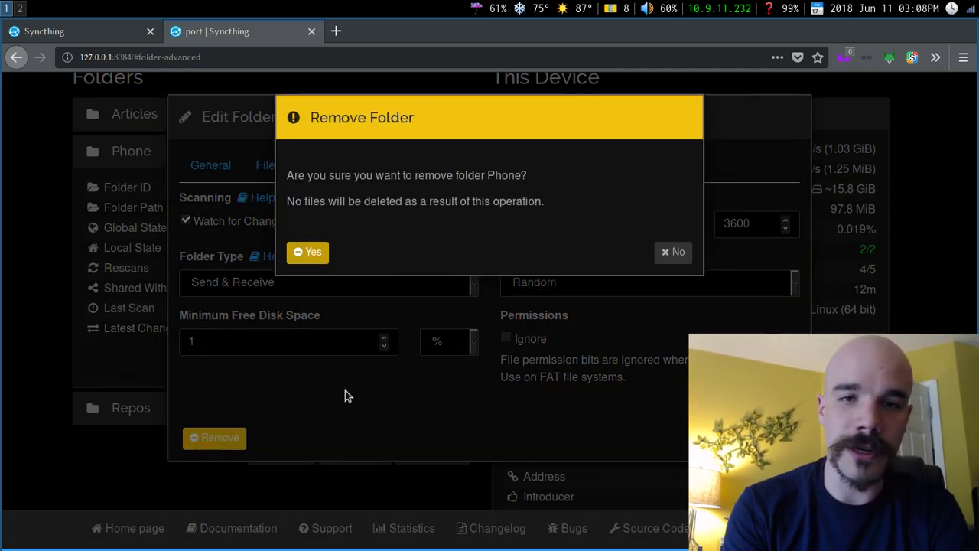
left_click(677, 252)
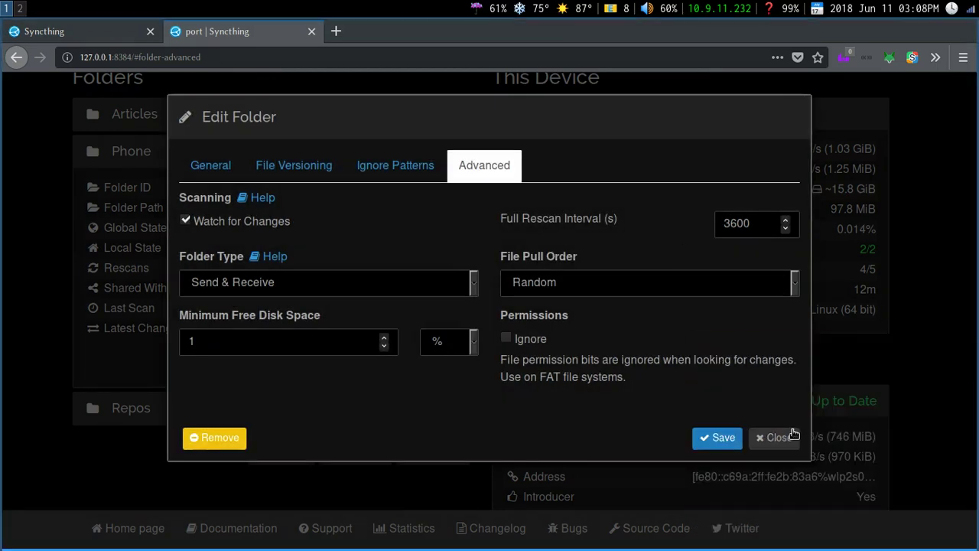
left_click(793, 436)
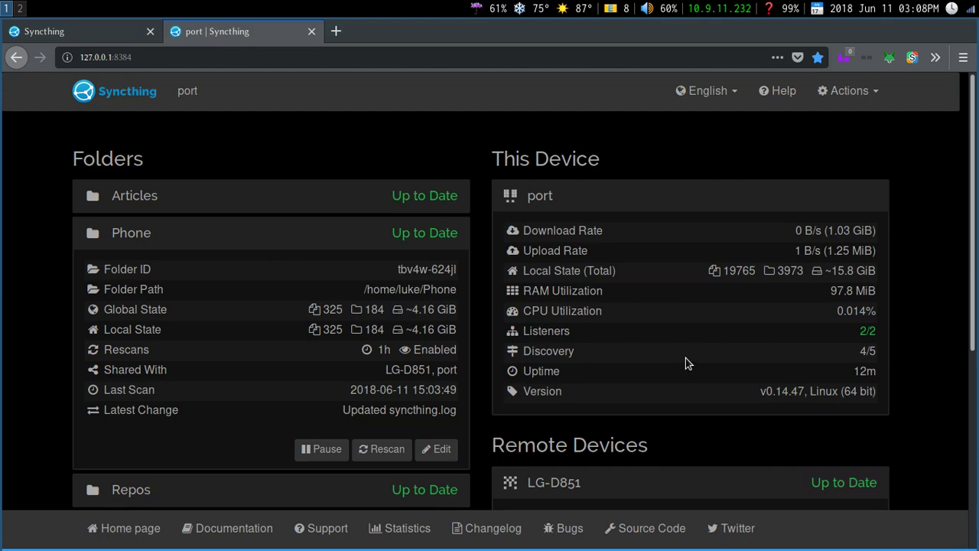
left_click(837, 104)
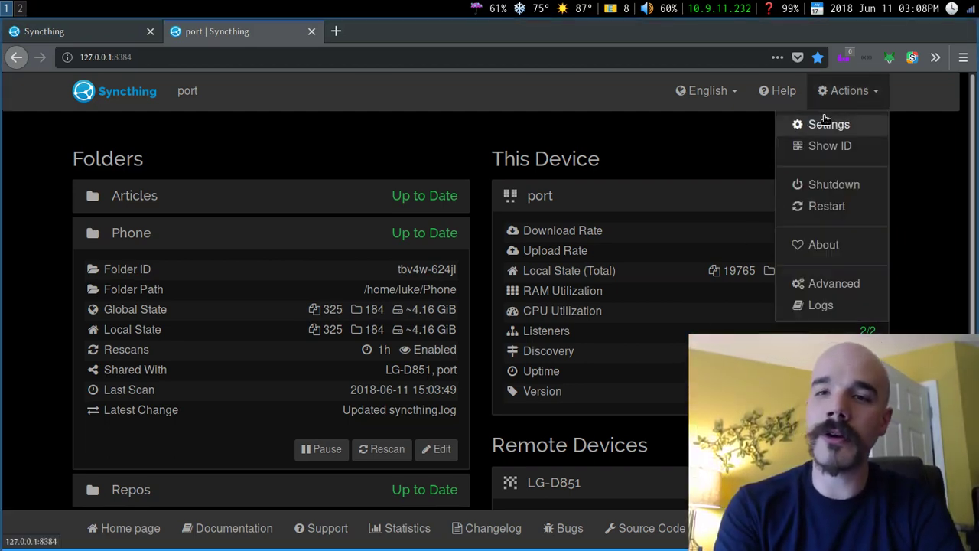
left_click(824, 125)
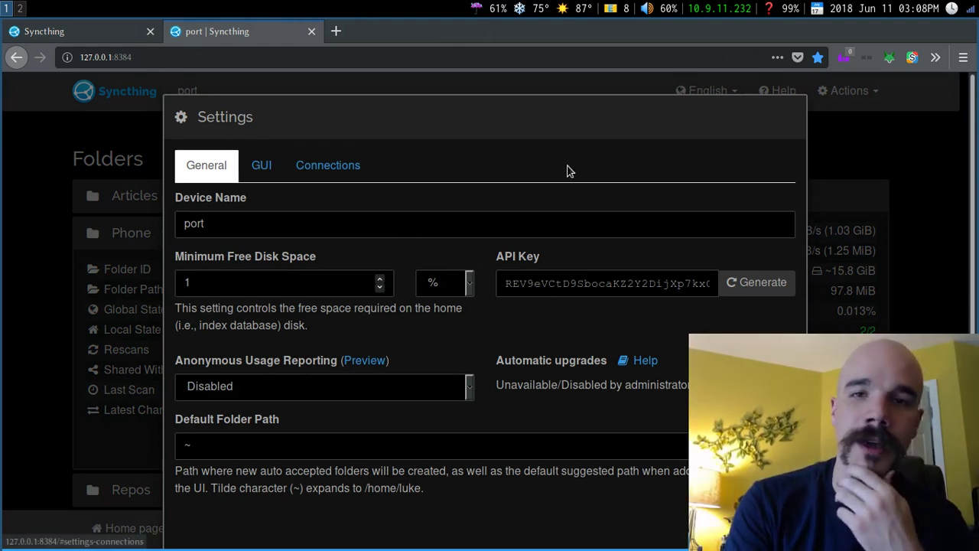
left_click(879, 164)
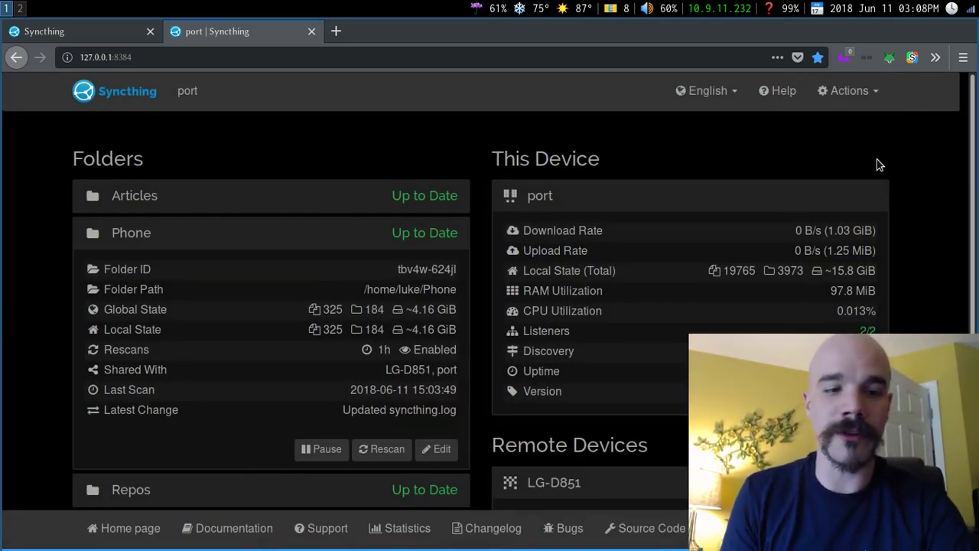
In ranger, play VID_20180611_142802.mp4 from Phone/DCIM/OpenCamera muted, then quit mpv.
key("super+2")
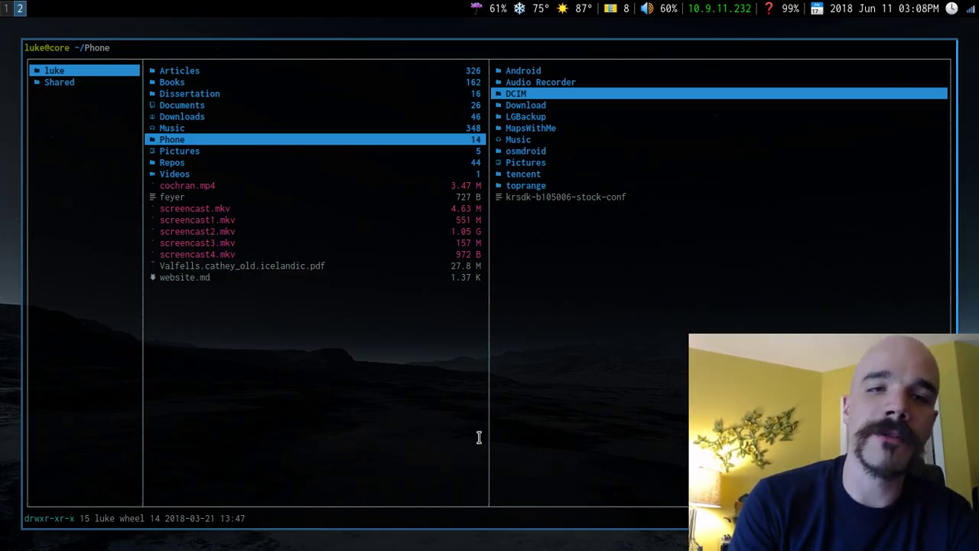
key("l")
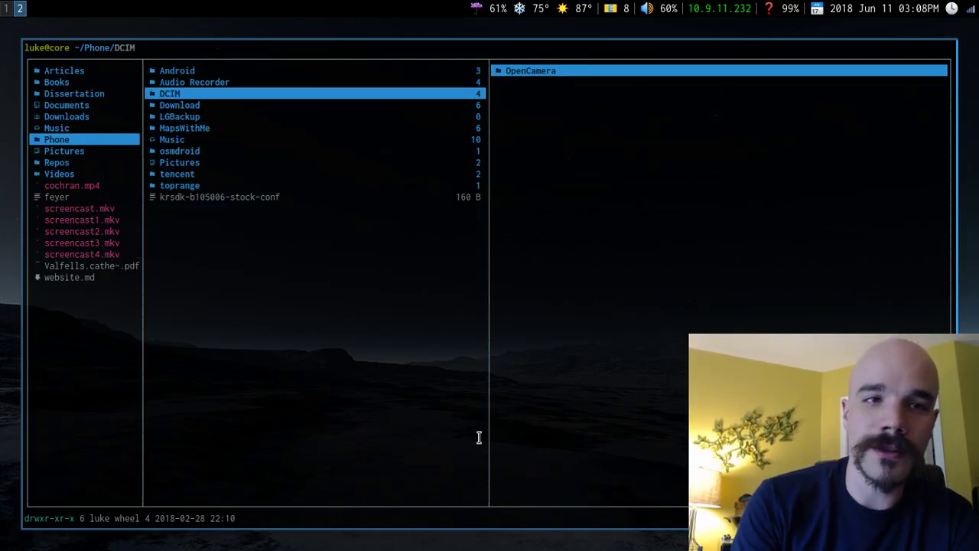
key("l")
key("l")
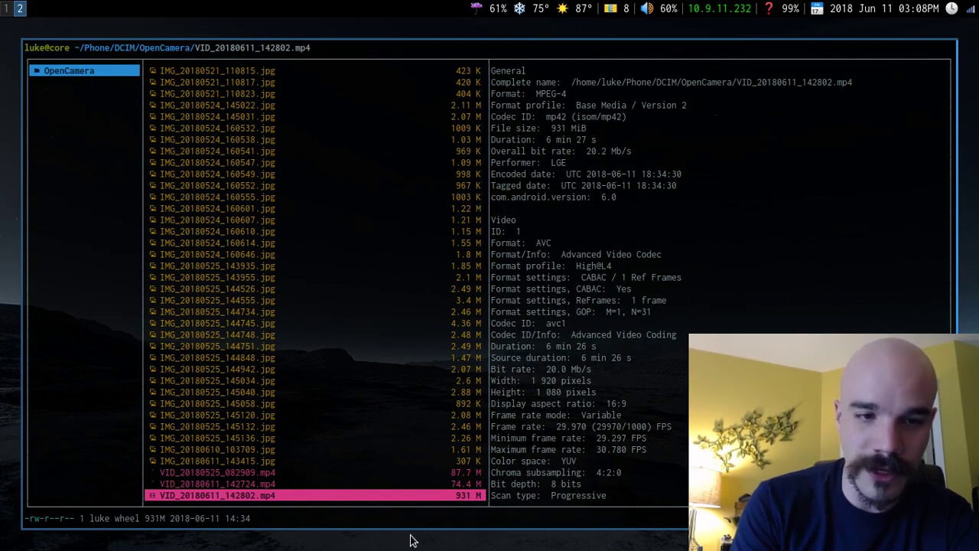
key("l")
key("m")
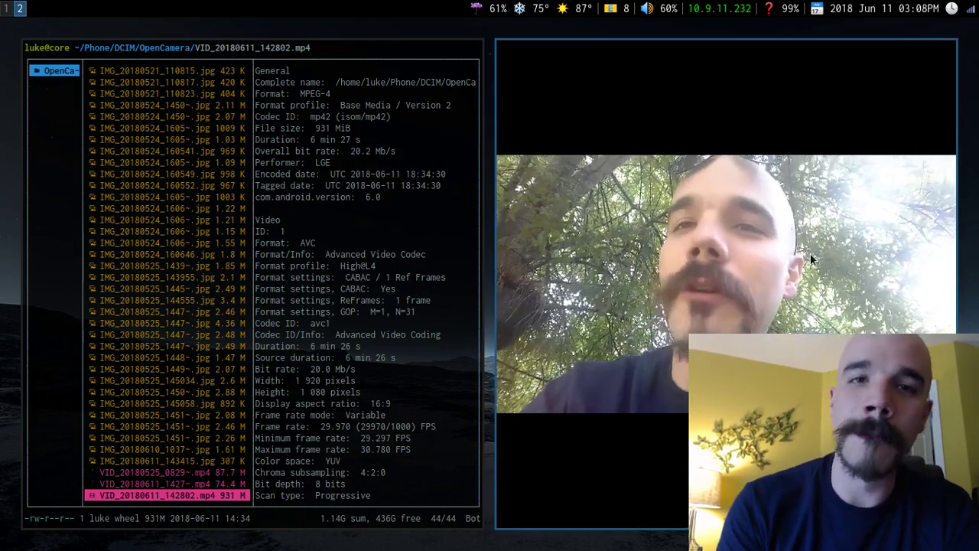
key("q")
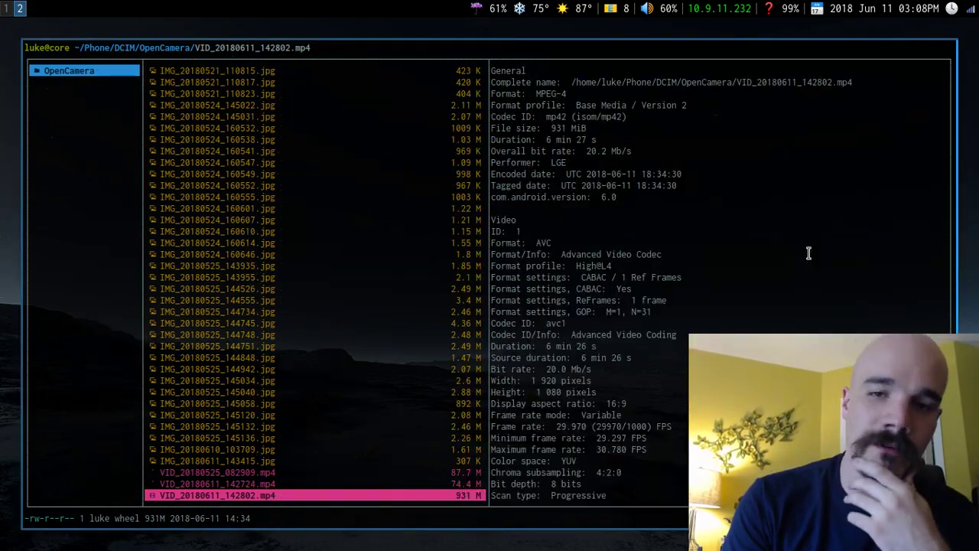
Open the syncthing manual page in a new terminal and scroll into its options.
key("q")
key("super+Return")
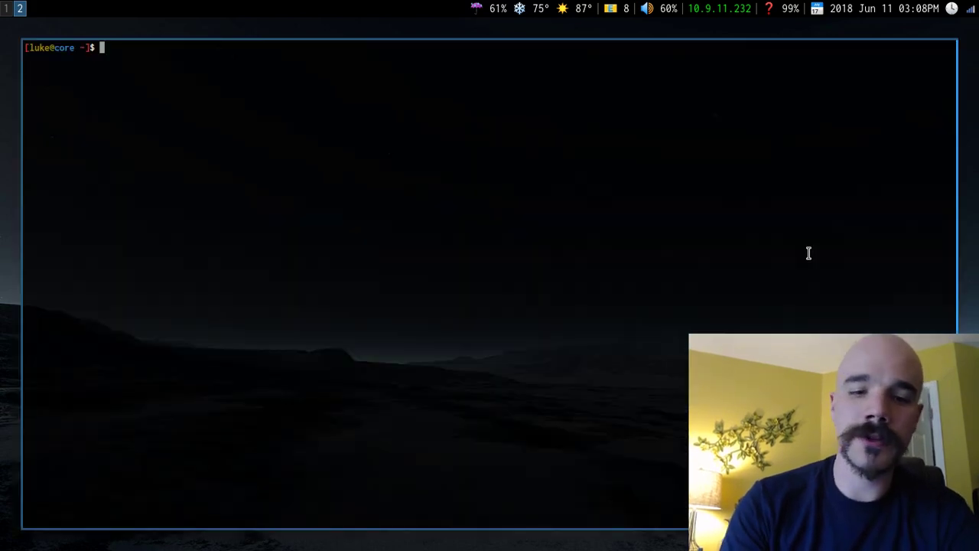
type("man syncthing")
key("Return")
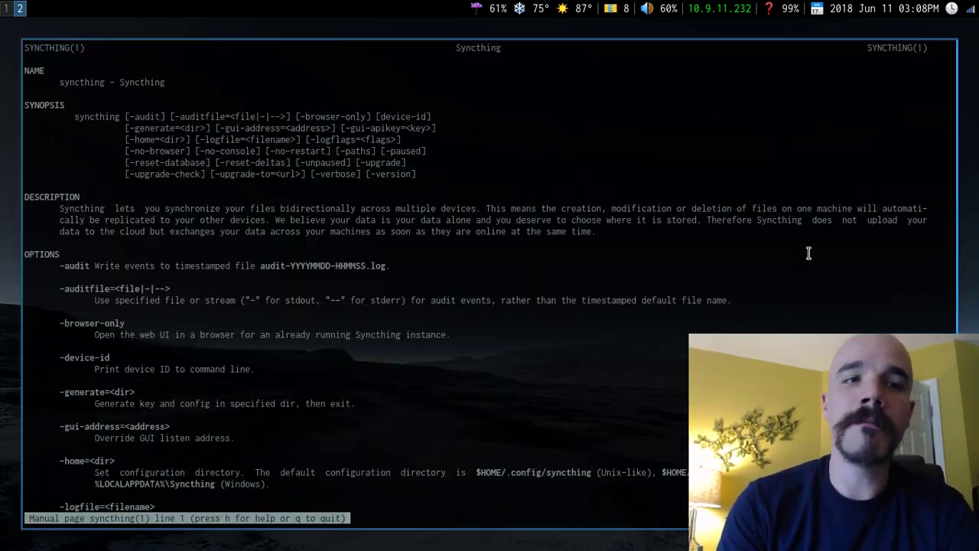
scroll(808, 253, "down", 5)
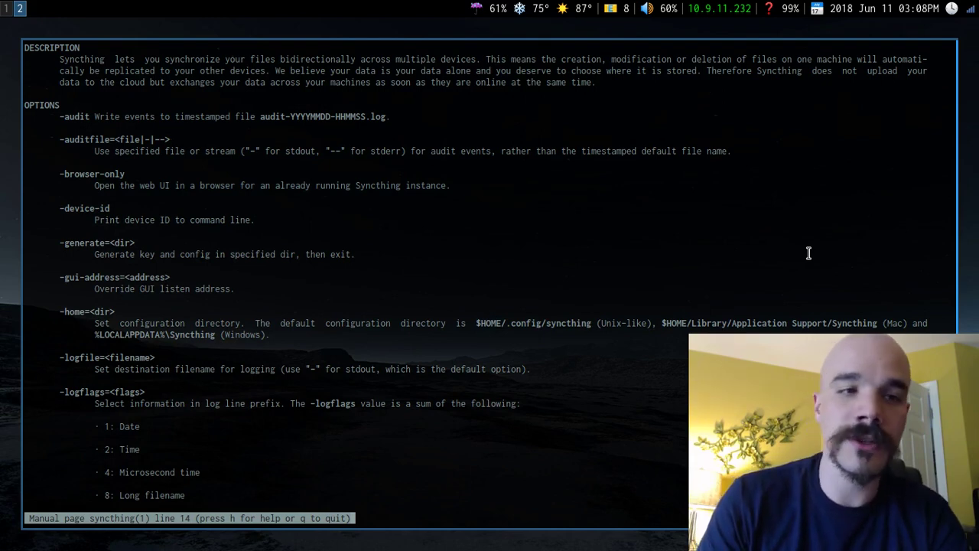
Print this device's ID with syncthing -device-id in a second terminal, then close it.
key("super+Return")
type("sy")
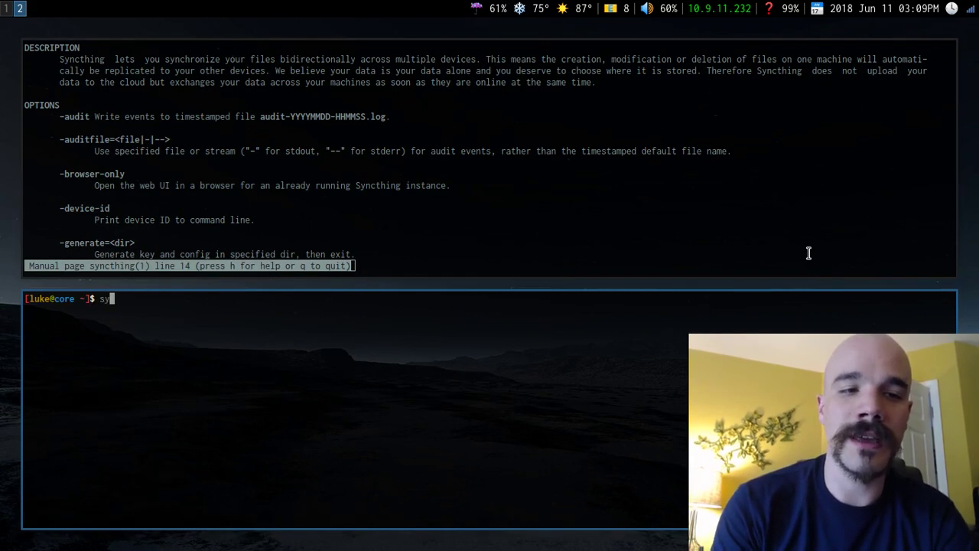
type("ncthing ")
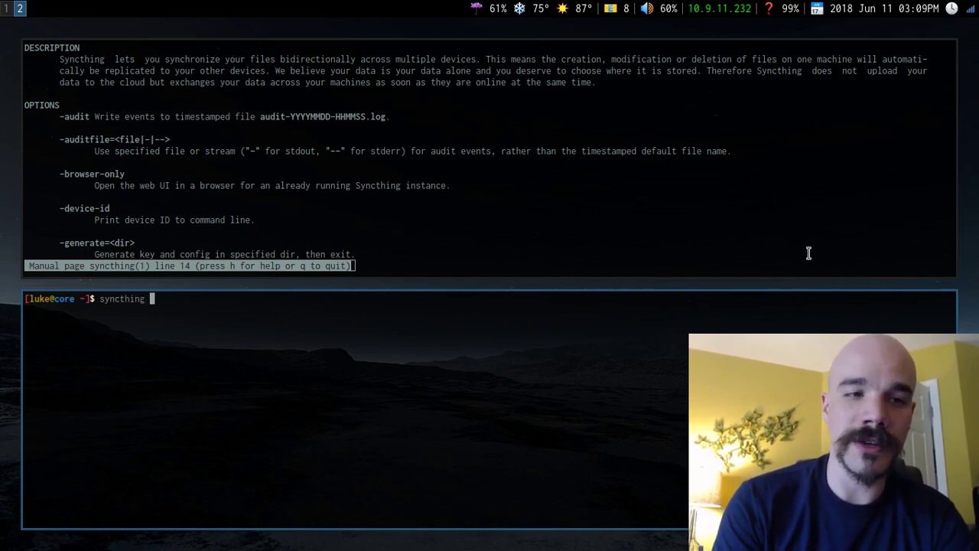
type("-de")
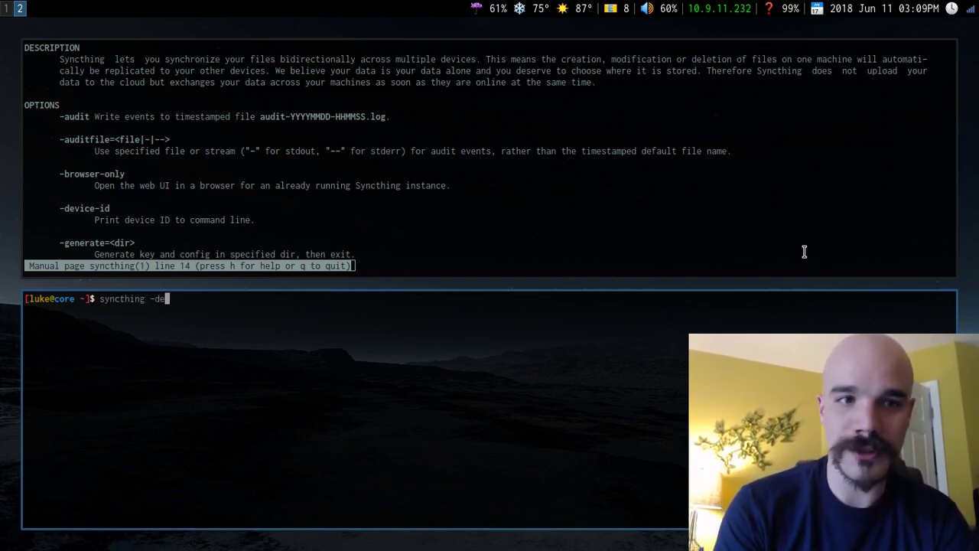
type("vice-")
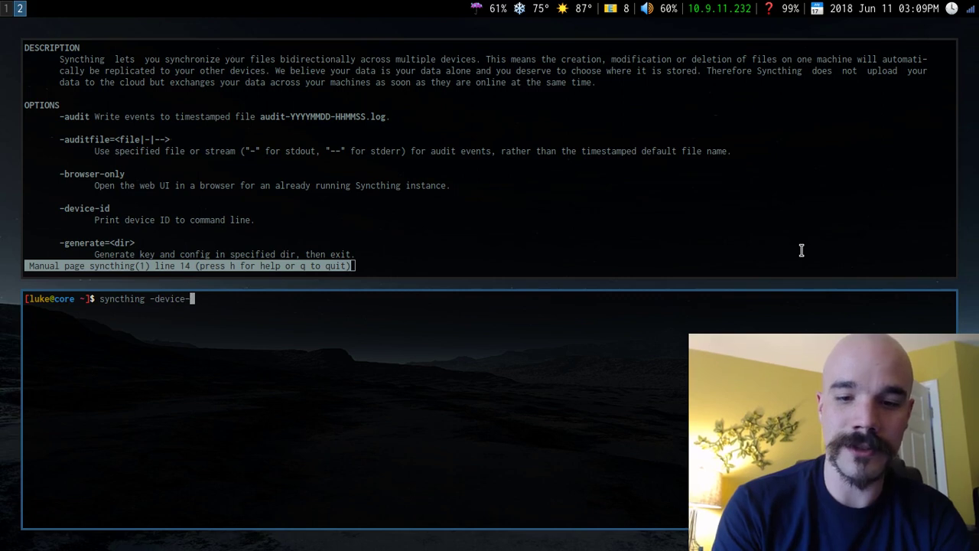
type("id")
key("Return")
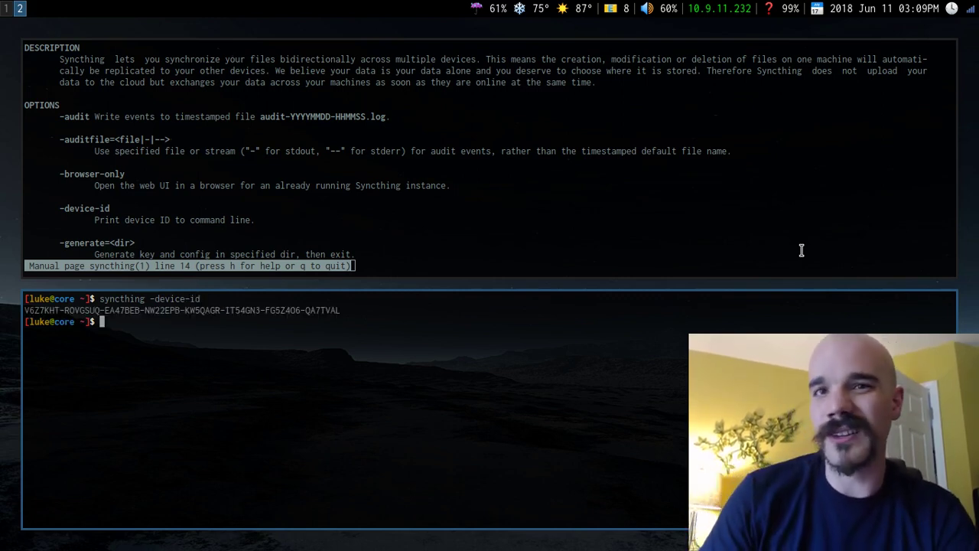
key("super+shift+q")
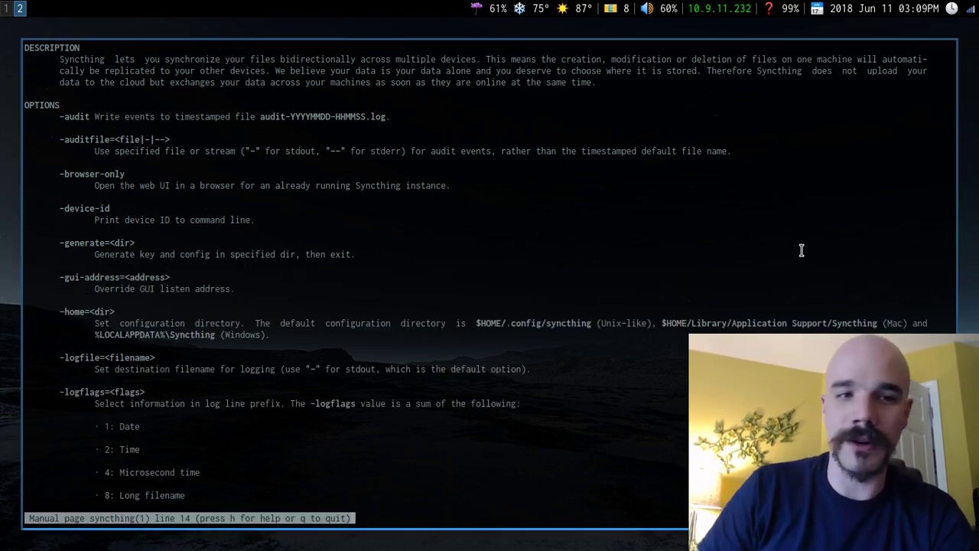
Read further down the manual's options, quit it, and return to workspace 1.
scroll(800, 249, "down", 8)
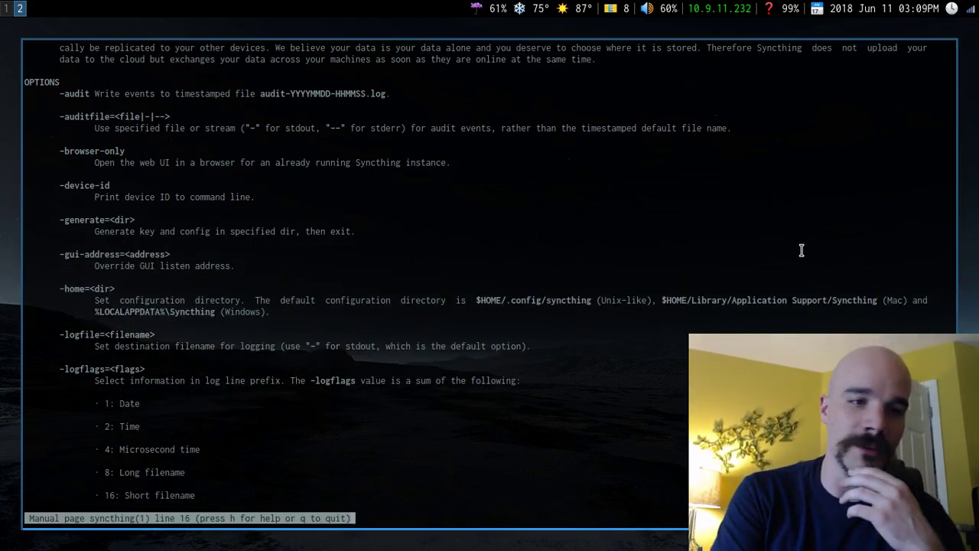
scroll(388, 237, "down", 6)
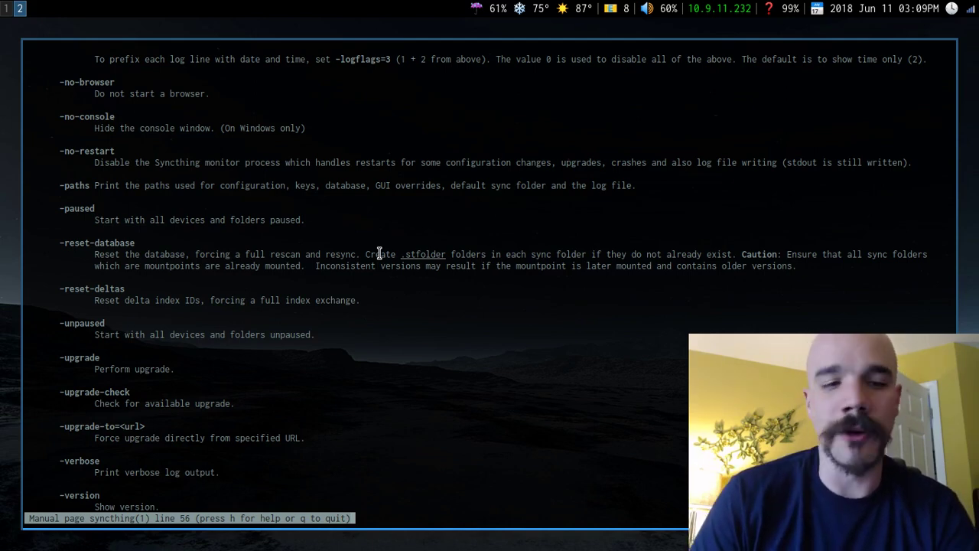
key("q")
key("super+1")
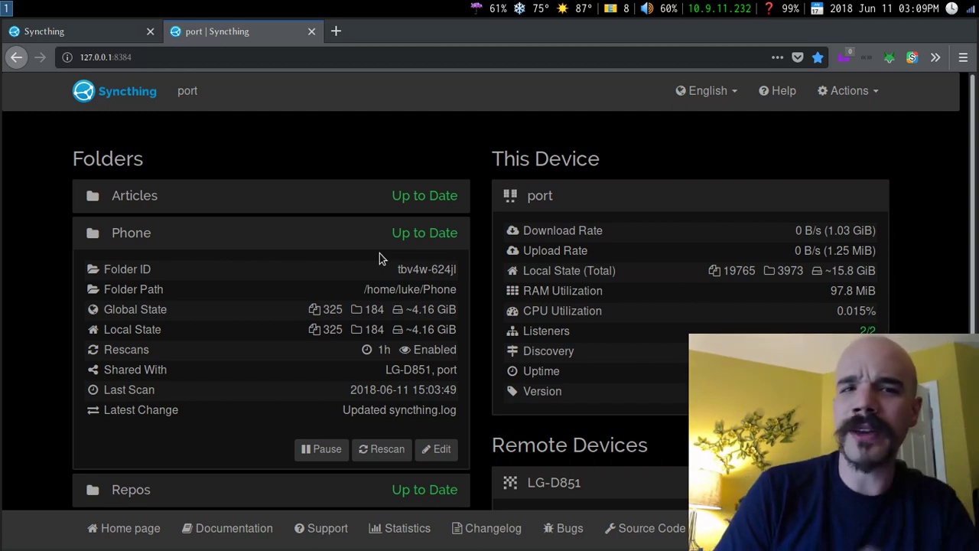
left_click(153, 57)
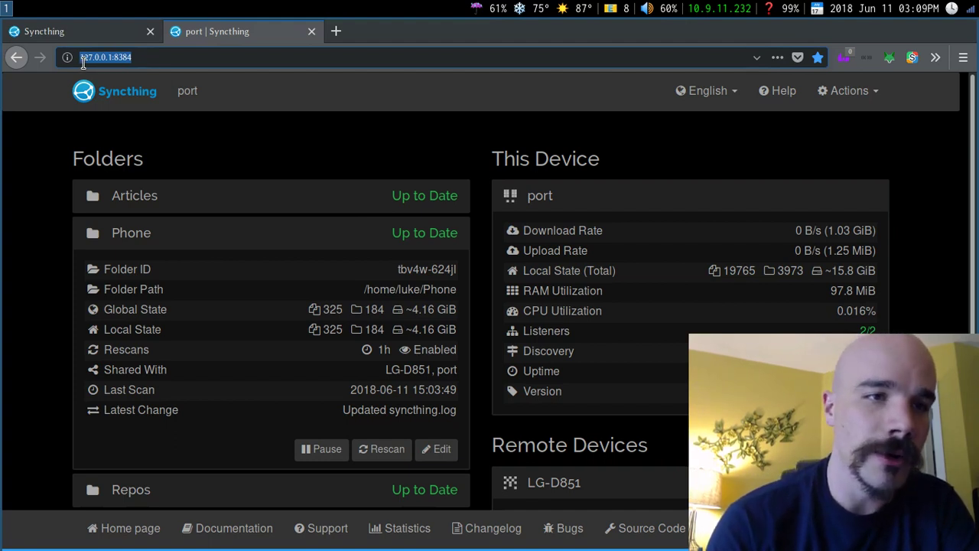
left_click(130, 61)
key("shift+Left")
key("shift+Left")
key("shift+Left")
key("shift+Left")
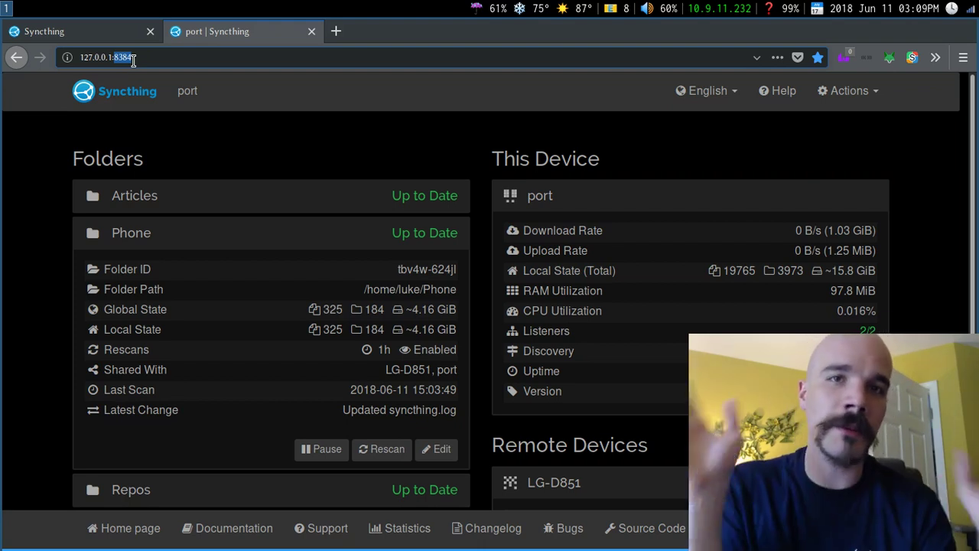
left_click(870, 93)
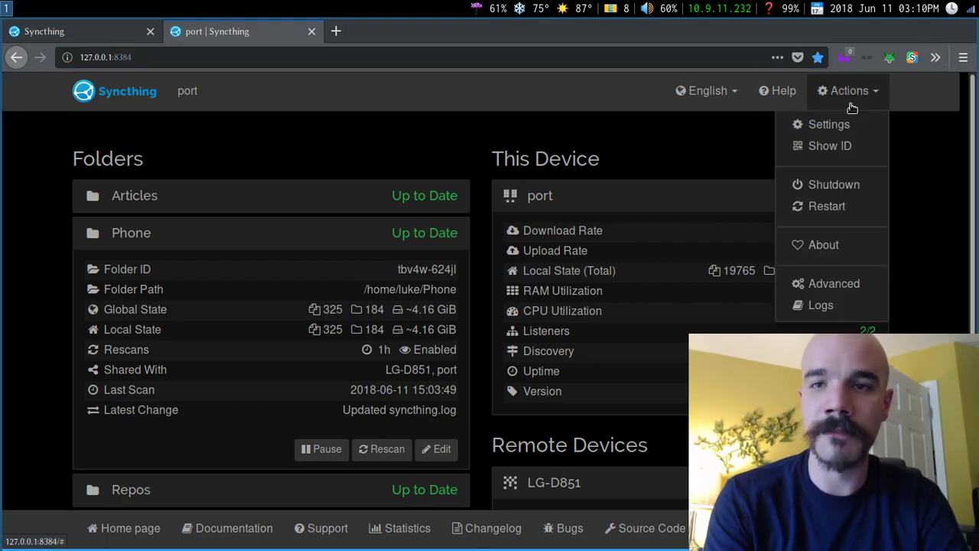
left_click(205, 160)
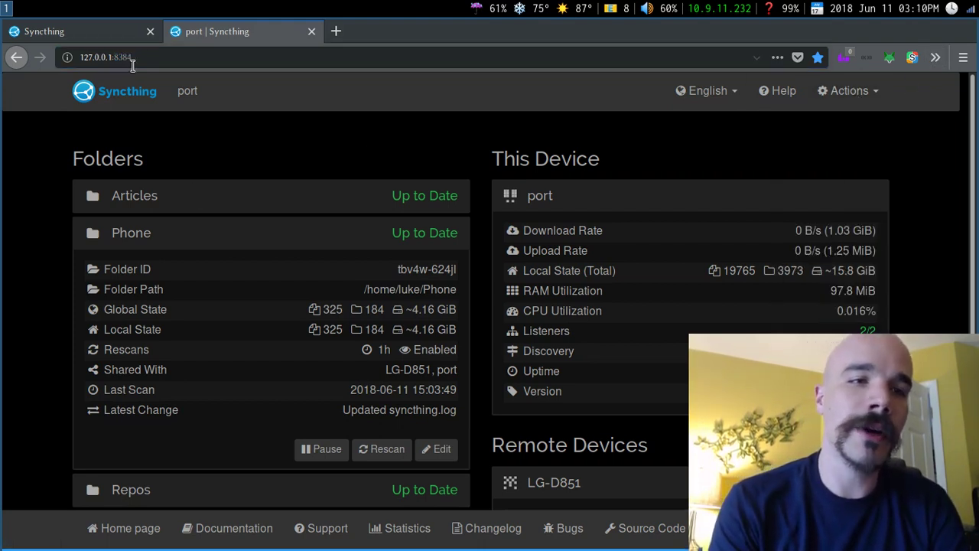